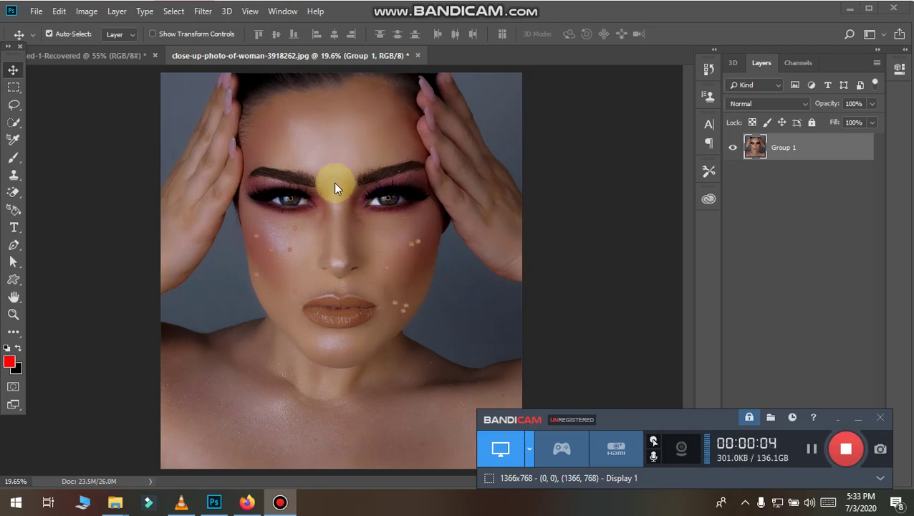
# Step: Zoom in and out on the portrait's face to inspect the blemishes, then reveal the hidden extra tools
pyautogui.click(342, 229)
pyautogui.keyDown('alt'); pyautogui.scroll(5, 367, 291); pyautogui.keyUp('alt')
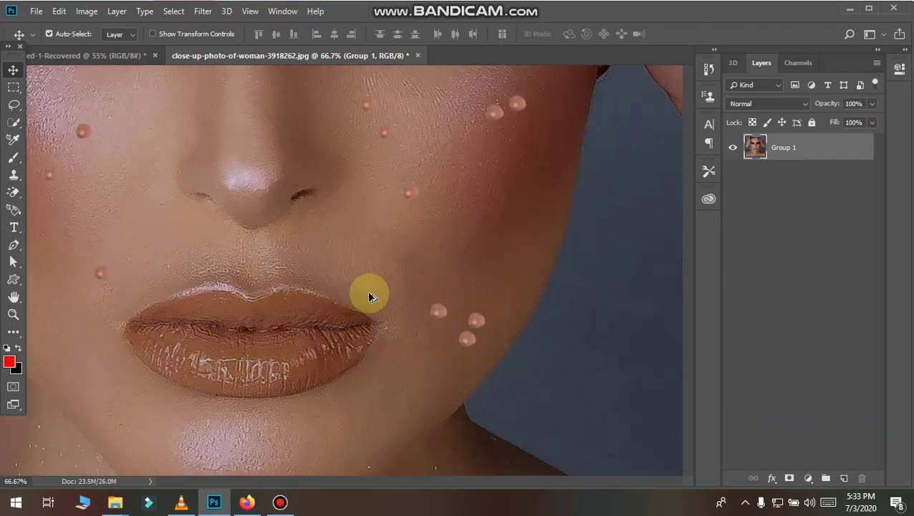
pyautogui.keyDown('alt'); pyautogui.scroll(-3, 369, 298); pyautogui.keyUp('alt')
pyautogui.keyDown('alt'); pyautogui.scroll(1, 306, 196); pyautogui.keyUp('alt')
pyautogui.keyDown('alt'); pyautogui.scroll(3, 184, 300); pyautogui.keyUp('alt')
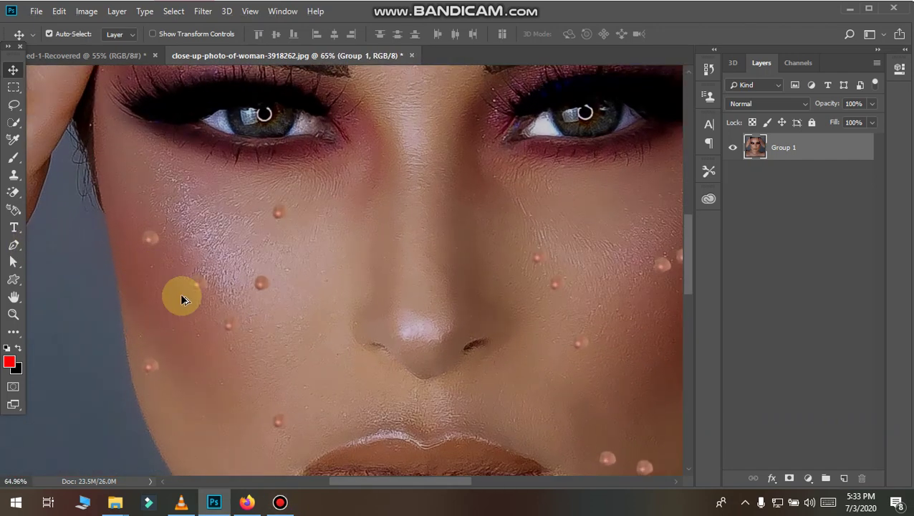
pyautogui.keyDown('alt'); pyautogui.scroll(-2, 504, 275); pyautogui.keyUp('alt')
pyautogui.keyDown('alt'); pyautogui.scroll(-1, 532, 308); pyautogui.keyUp('alt')
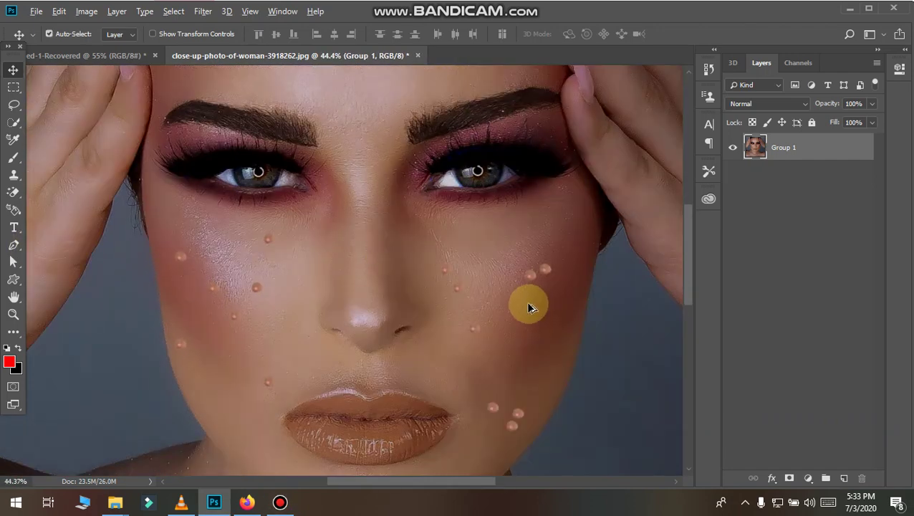
pyautogui.keyDown('alt'); pyautogui.scroll(-2, 506, 277); pyautogui.keyUp('alt')
pyautogui.keyDown('alt'); pyautogui.scroll(1, 504, 270); pyautogui.keyUp('alt')
pyautogui.keyDown('alt'); pyautogui.scroll(1, 506, 276); pyautogui.keyUp('alt')
pyautogui.keyDown('alt'); pyautogui.scroll(-1, 506, 278); pyautogui.keyUp('alt')
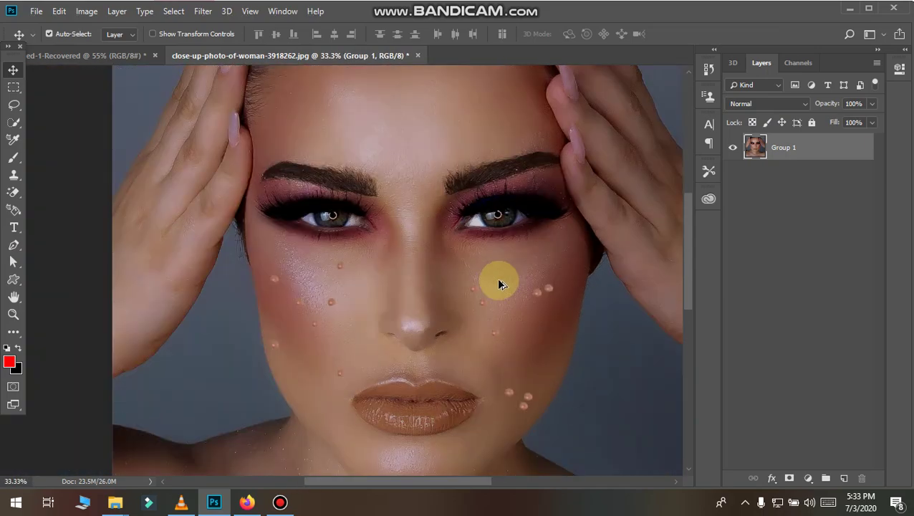
pyautogui.keyDown('alt'); pyautogui.scroll(-2, 498, 279); pyautogui.keyUp('alt')
pyautogui.keyDown('alt'); pyautogui.scroll(2, 498, 279); pyautogui.keyUp('alt')
pyautogui.keyDown('alt'); pyautogui.scroll(-1, 153, 265); pyautogui.keyUp('alt')
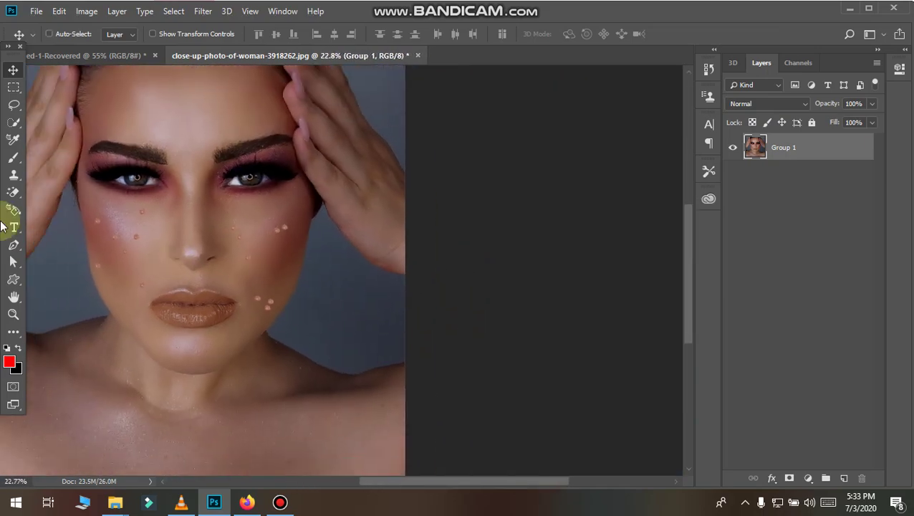
pyautogui.keyDown('alt'); pyautogui.scroll(1, 143, 214); pyautogui.keyUp('alt')
pyautogui.keyDown('alt'); pyautogui.scroll(1, 122, 220); pyautogui.keyUp('alt')
pyautogui.keyDown('alt'); pyautogui.scroll(1, 122, 220); pyautogui.keyUp('alt')
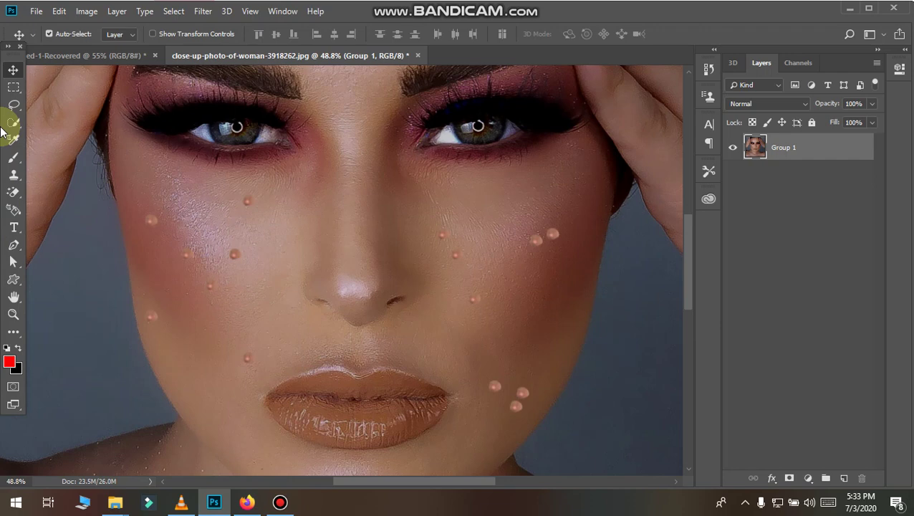
pyautogui.click(13, 331)
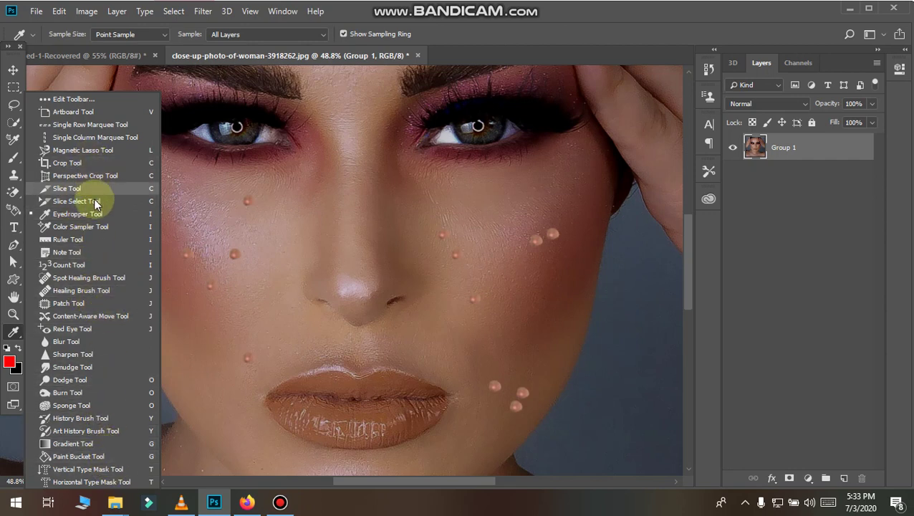
# Step: Select the Spot Healing Brush Tool, size 50, Content-Aware type
pyautogui.click(89, 279)
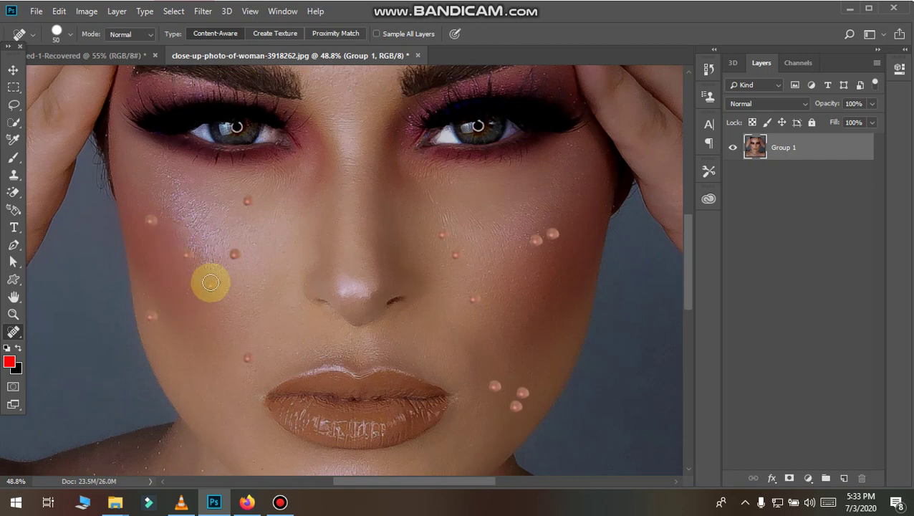
# Step: Heal the seven spots on the left cheek, under the left eye and near the chin
pyautogui.scroll(3, 233, 254)
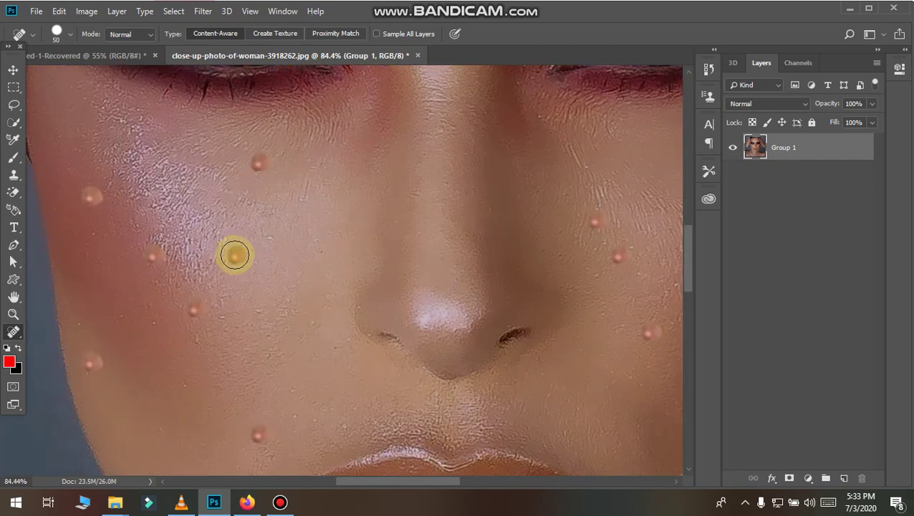
pyautogui.click(237, 255)
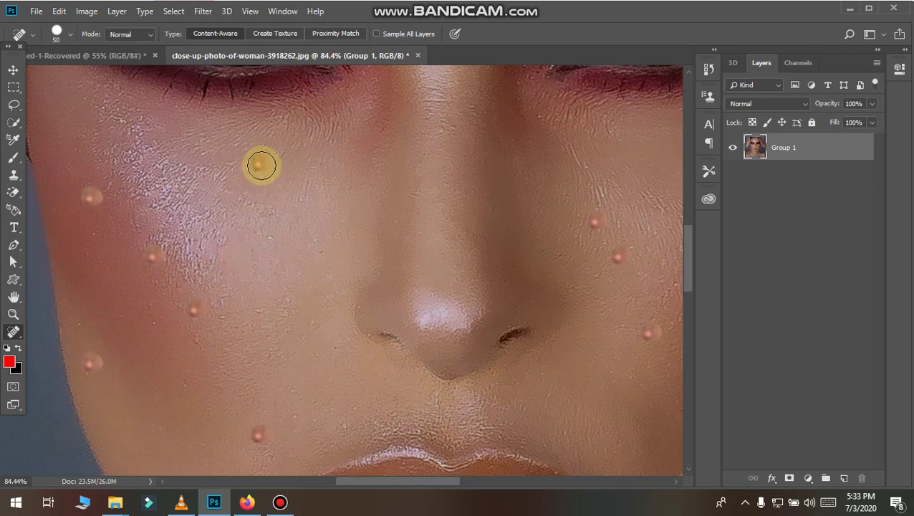
pyautogui.click(262, 160)
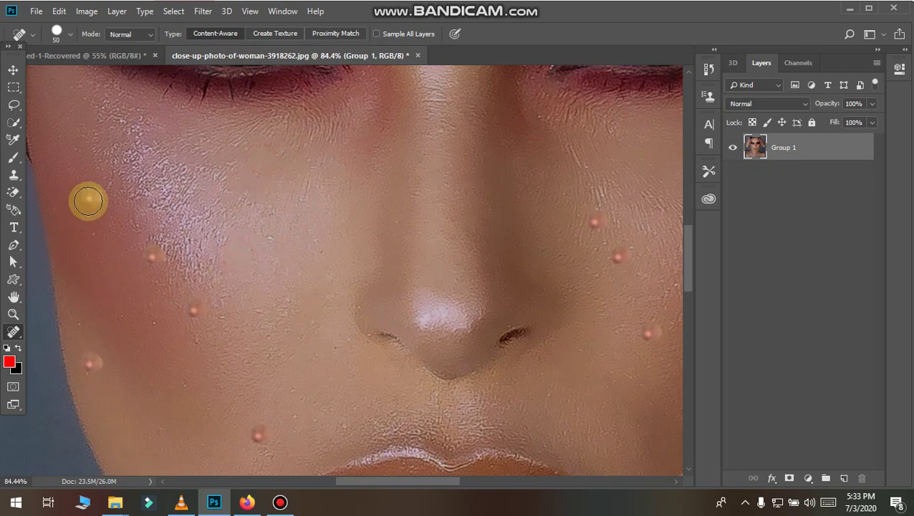
pyautogui.click(91, 195)
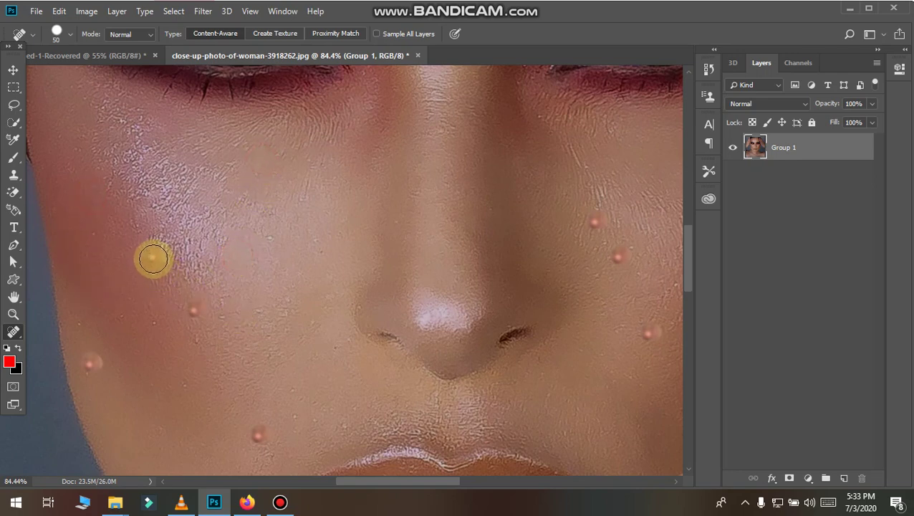
pyautogui.click(154, 258)
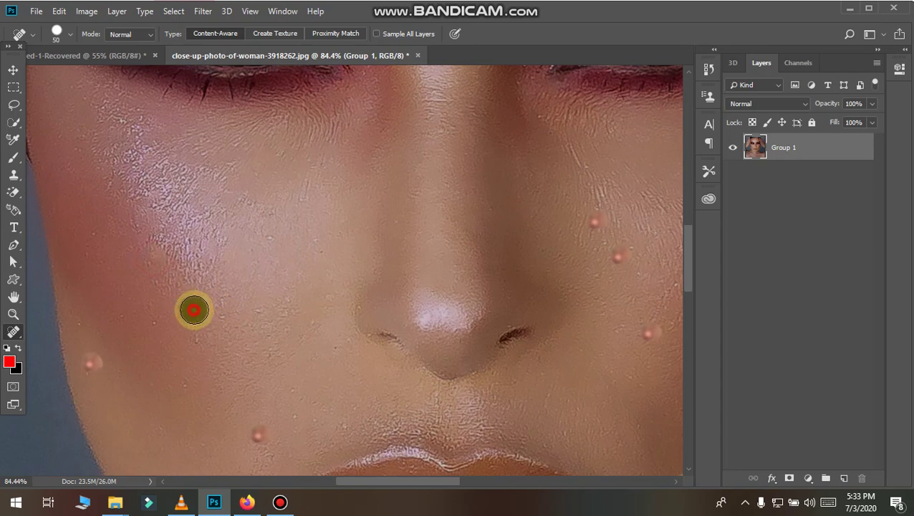
pyautogui.click(194, 309)
pyautogui.click(257, 435)
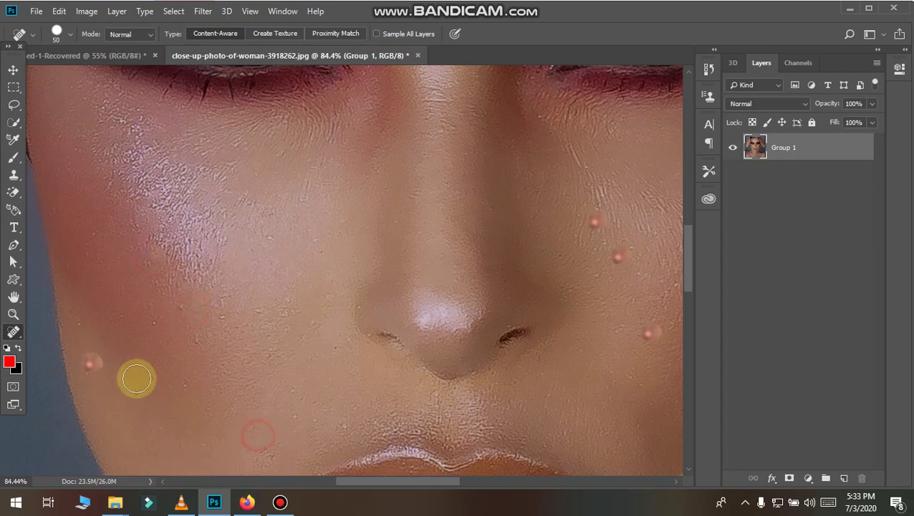
pyautogui.click(90, 363)
# Step: Heal the spots on the right cheek, beside the mouth and near the jawline
pyautogui.hscroll(2, 402, 326)
pyautogui.hscroll(3, 416, 272)
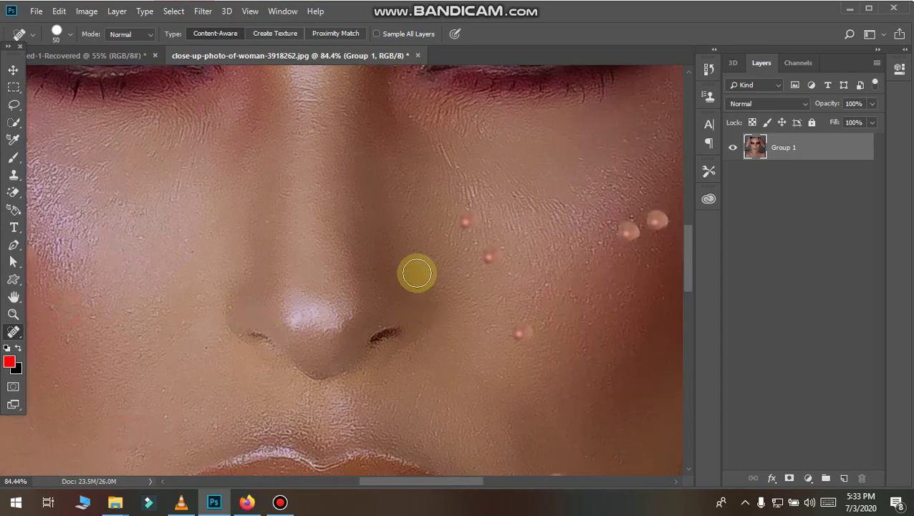
pyautogui.click(488, 257)
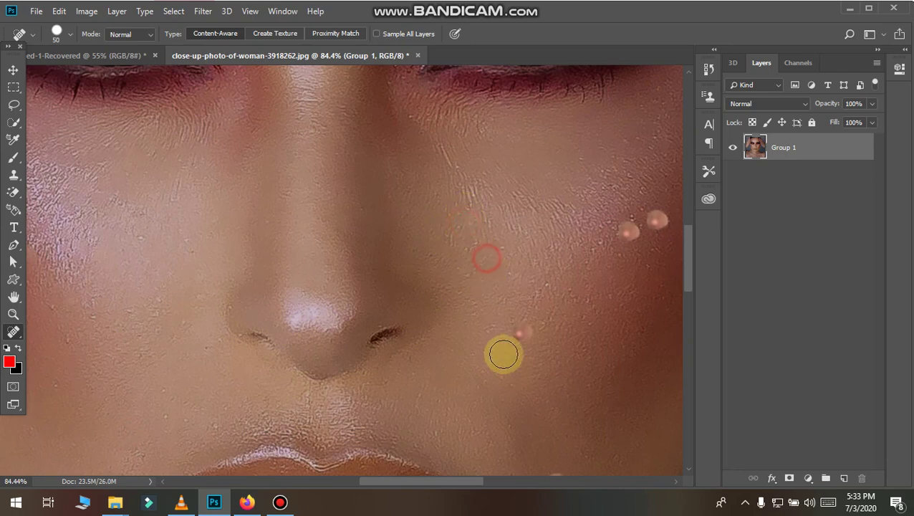
pyautogui.click(518, 328)
pyautogui.click(626, 229)
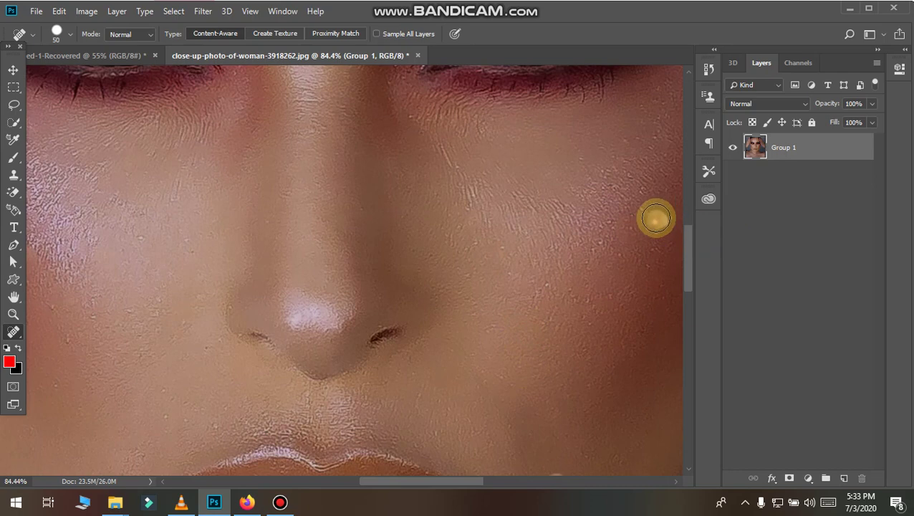
pyautogui.scroll(-3, 442, 434)
pyautogui.scroll(1, 442, 430)
pyautogui.scroll(1, 427, 419)
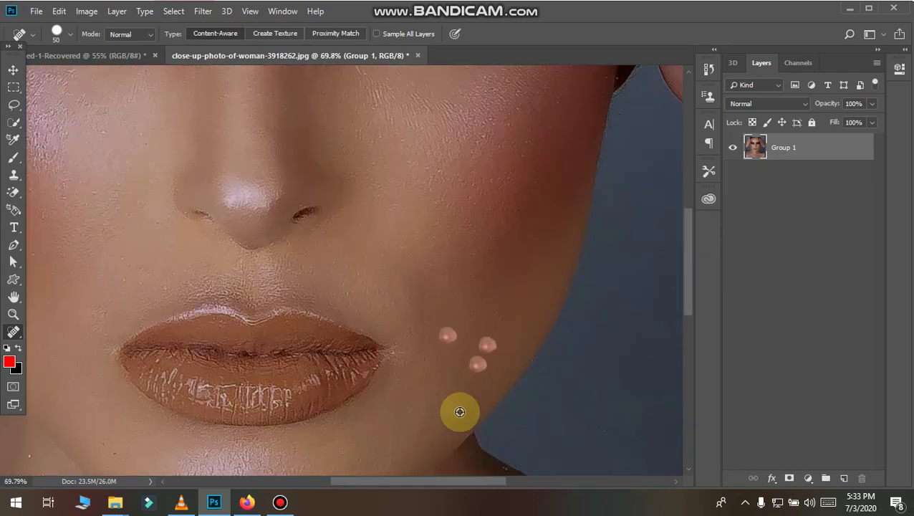
pyautogui.scroll(2, 458, 405)
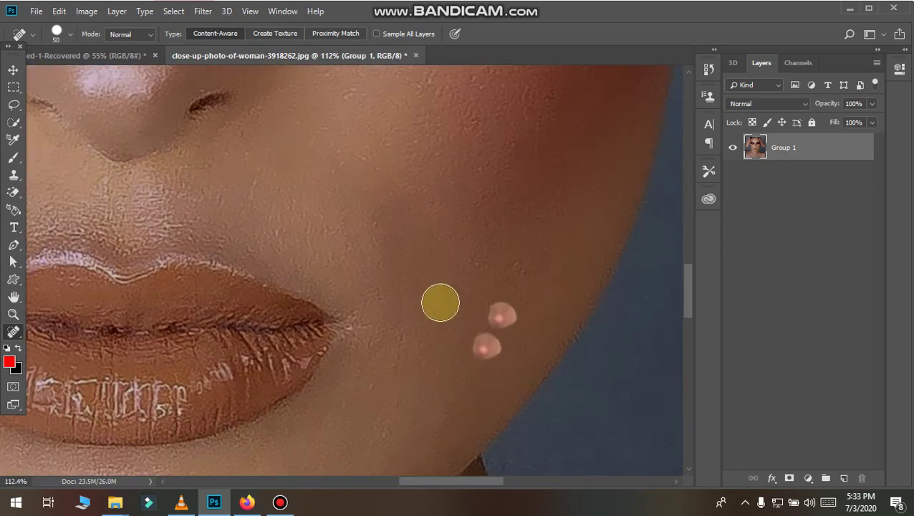
pyautogui.click(438, 303)
pyautogui.click(488, 347)
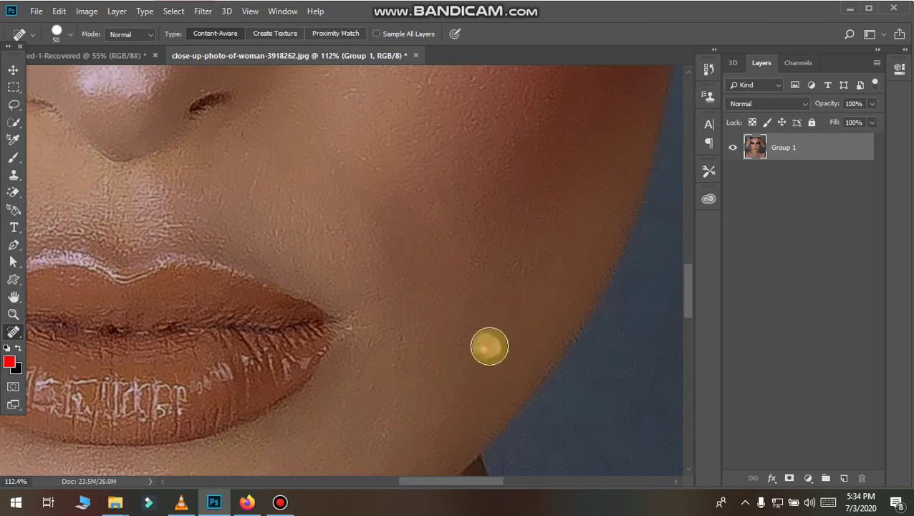
# Step: Zoom out and launch the Camera Raw Filter on the portrait
pyautogui.scroll(-4, 233, 419)
pyautogui.scroll(-2, 102, 387)
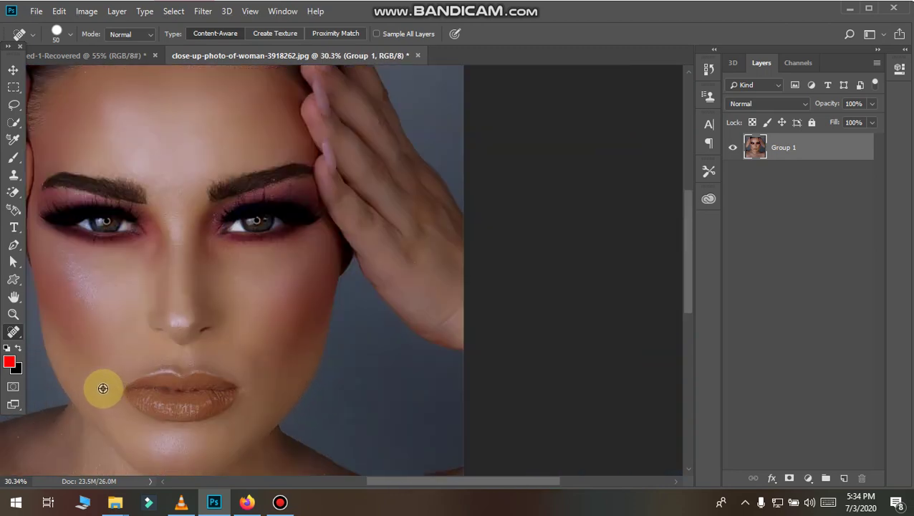
pyautogui.scroll(-2, 74, 351)
pyautogui.scroll(-3, 350, 253)
pyautogui.scroll(1, 350, 253)
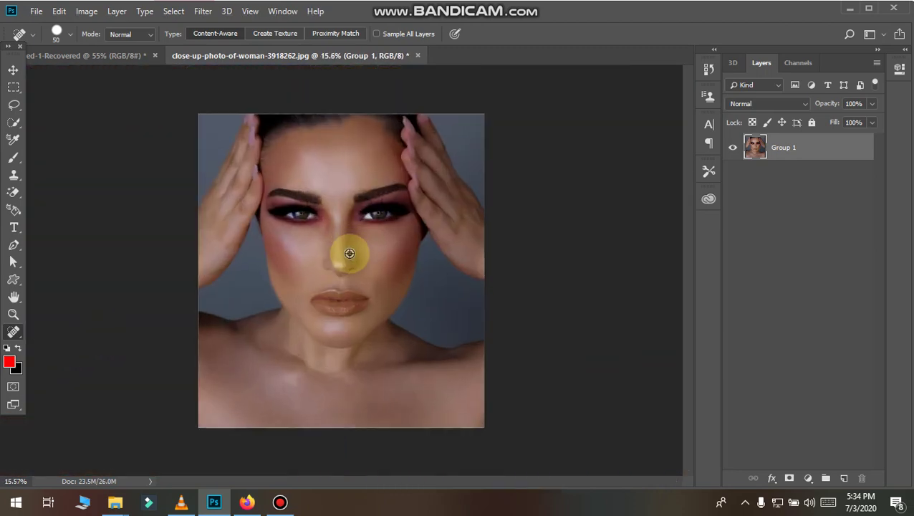
pyautogui.scroll(1, 349, 253)
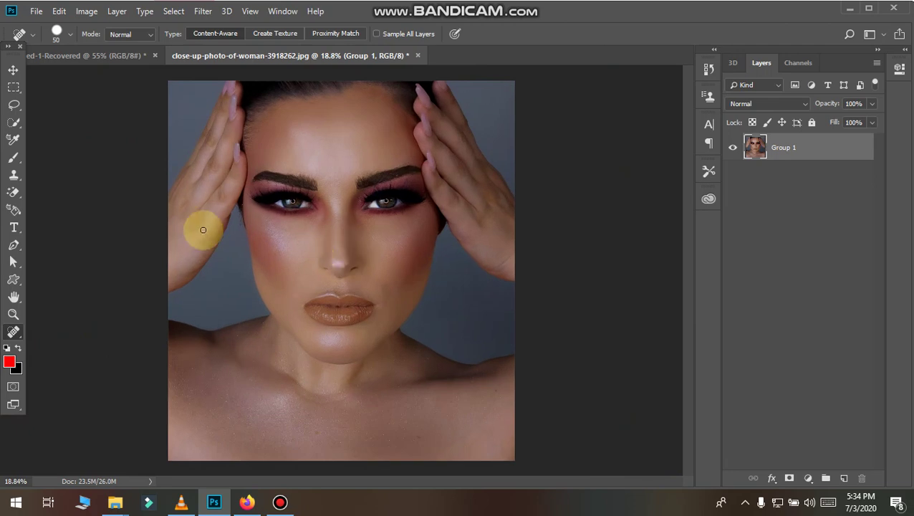
pyautogui.click(204, 13)
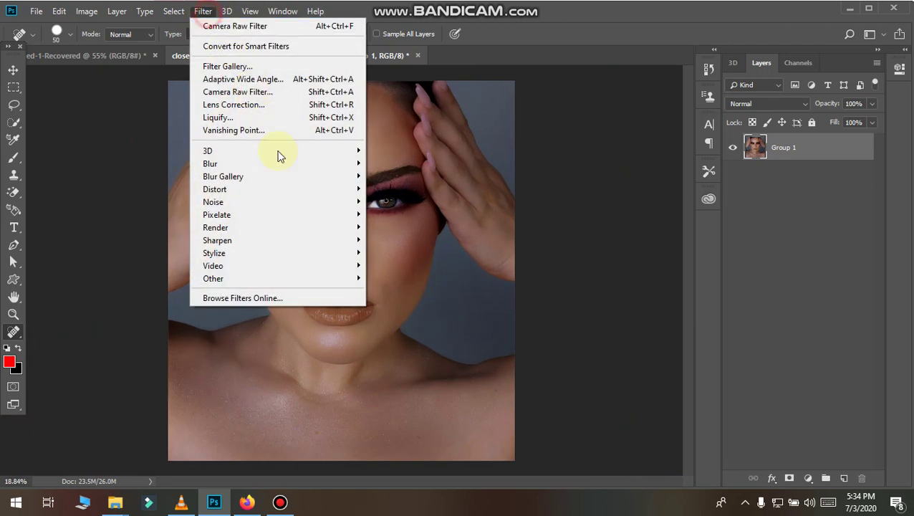
pyautogui.click(283, 93)
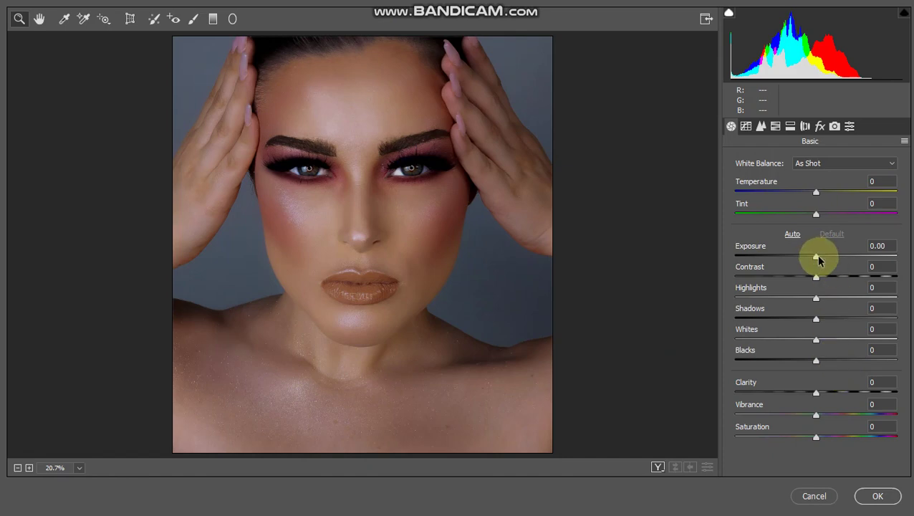
# Step: Set Camera Raw Basic tones: Exposure +0.60, Highlights +65, Shadows −23, Vibrance +37
pyautogui.moveTo(818, 257)
pyautogui.mouseDown()
pyautogui.moveTo(833, 252)
pyautogui.moveTo(836, 274)
pyautogui.moveTo(884, 270)
pyautogui.moveTo(871, 272)
pyautogui.mouseUp()
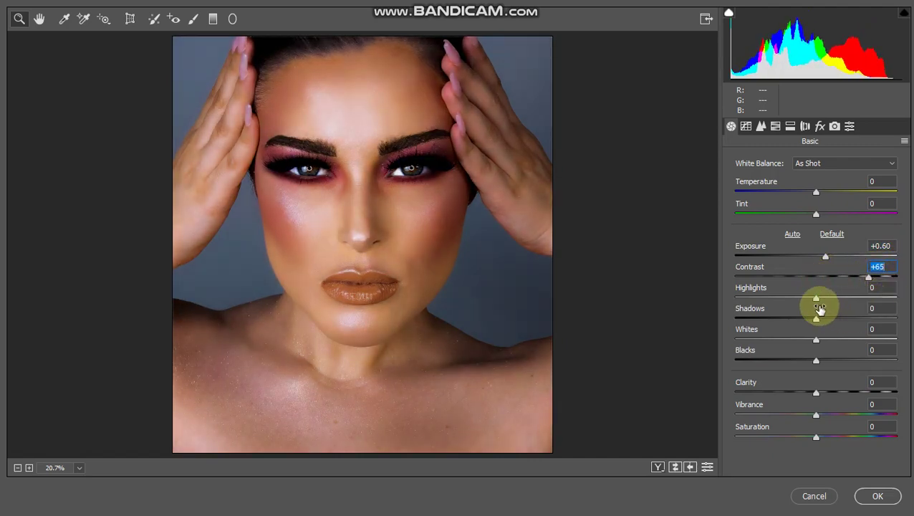
pyautogui.moveTo(816, 301)
pyautogui.mouseDown()
pyautogui.moveTo(842, 299)
pyautogui.moveTo(835, 292)
pyautogui.mouseUp()
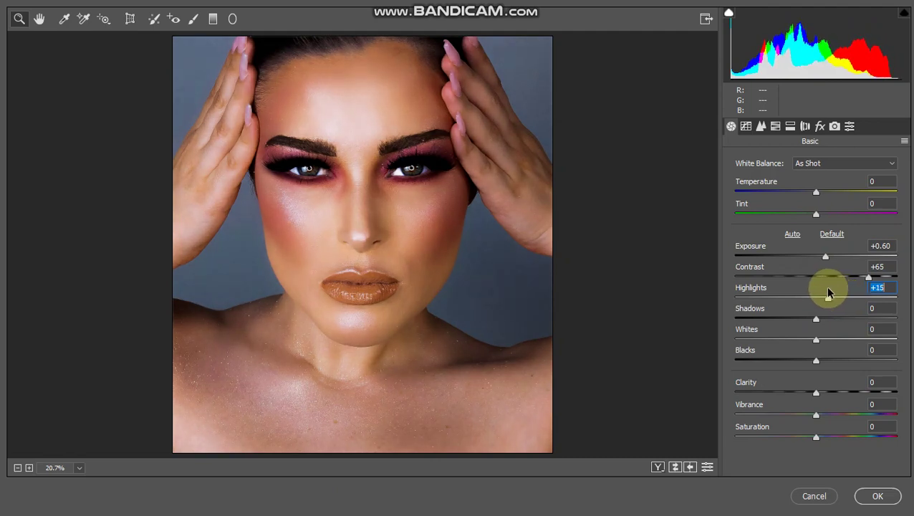
pyautogui.moveTo(829, 293)
pyautogui.mouseDown()
pyautogui.moveTo(874, 290)
pyautogui.moveTo(894, 310)
pyautogui.moveTo(872, 312)
pyautogui.mouseUp()
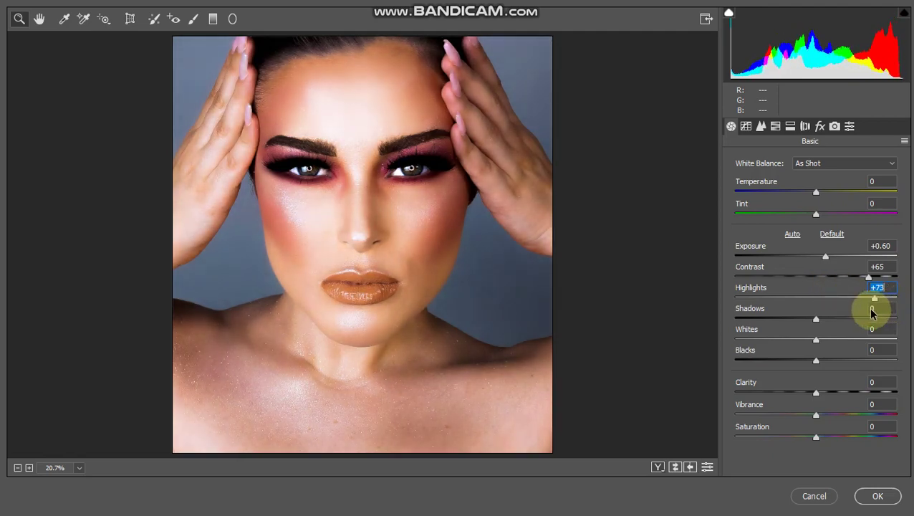
pyautogui.moveTo(817, 319)
pyautogui.mouseDown()
pyautogui.moveTo(869, 319)
pyautogui.moveTo(797, 319)
pyautogui.moveTo(839, 340)
pyautogui.moveTo(844, 362)
pyautogui.mouseUp()
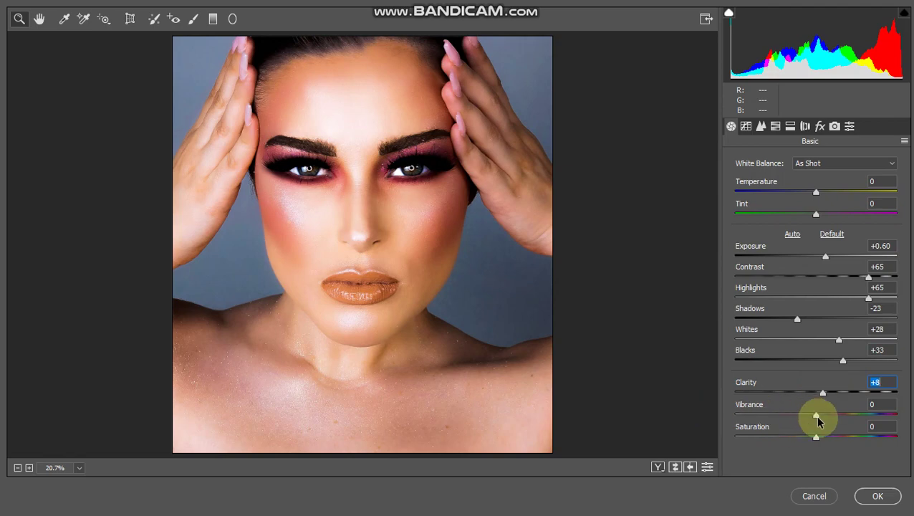
pyautogui.moveTo(820, 418); pyautogui.dragTo(850, 421)
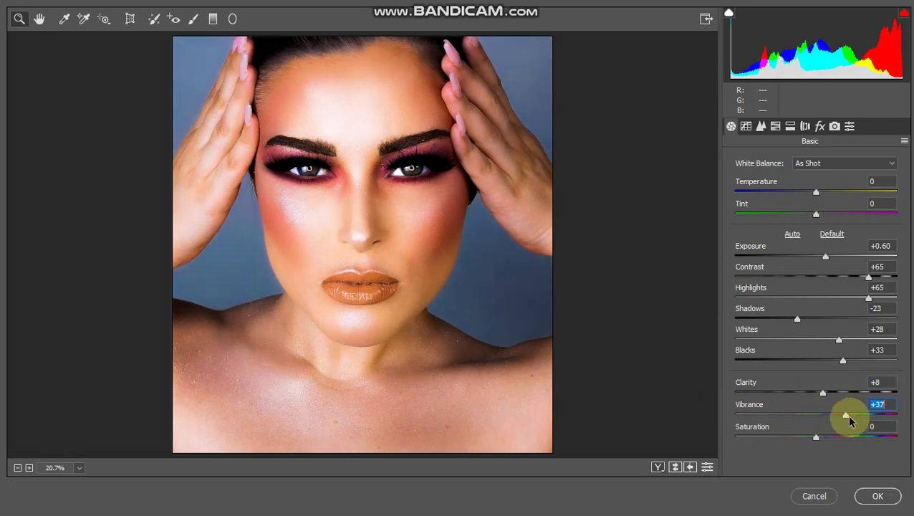
# Step: In HSL, shift the Reds hue to about −87 and raise Reds saturation to +8
pyautogui.click(775, 126)
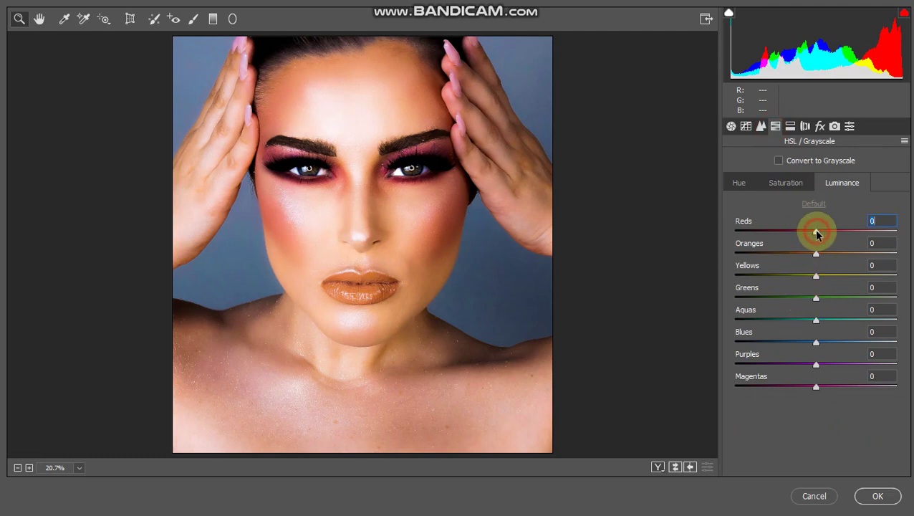
pyautogui.click(739, 183)
pyautogui.moveTo(816, 230); pyautogui.dragTo(749, 230)
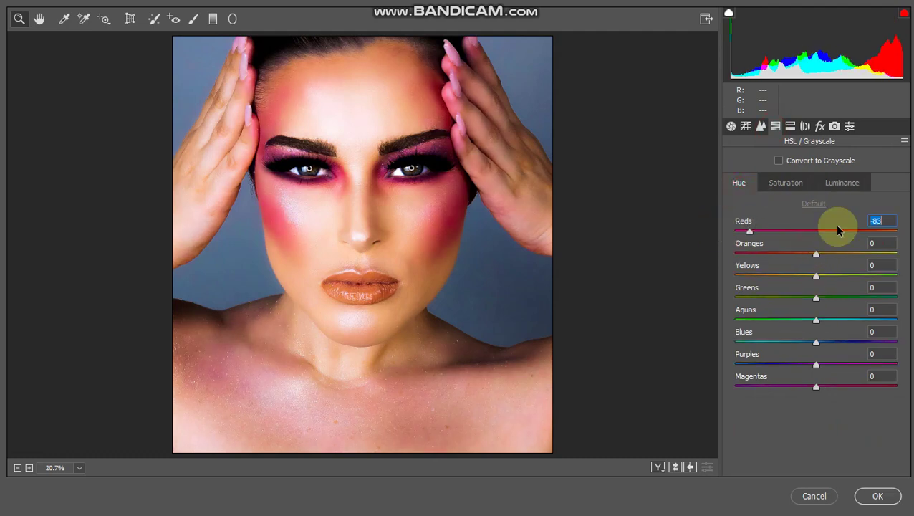
pyautogui.moveTo(839, 230)
pyautogui.mouseDown()
pyautogui.moveTo(894, 229)
pyautogui.moveTo(710, 227)
pyautogui.moveTo(745, 232)
pyautogui.mouseUp()
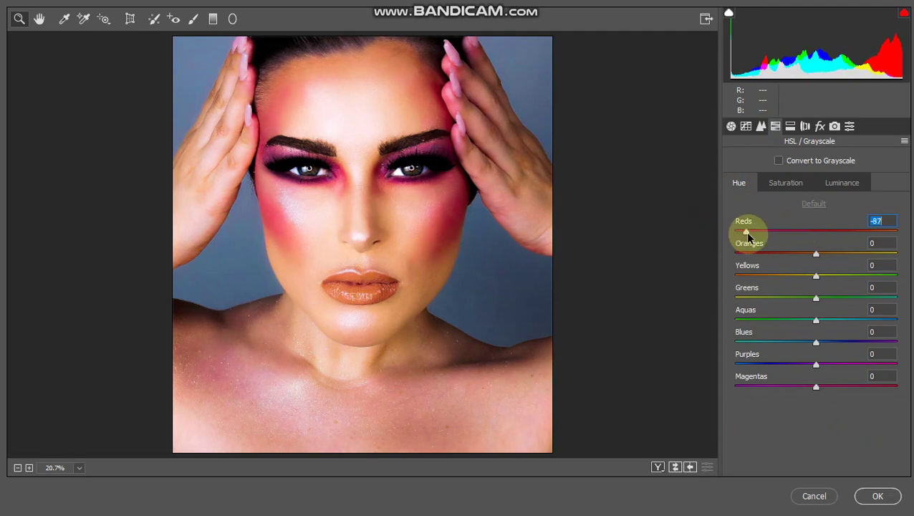
pyautogui.click(785, 182)
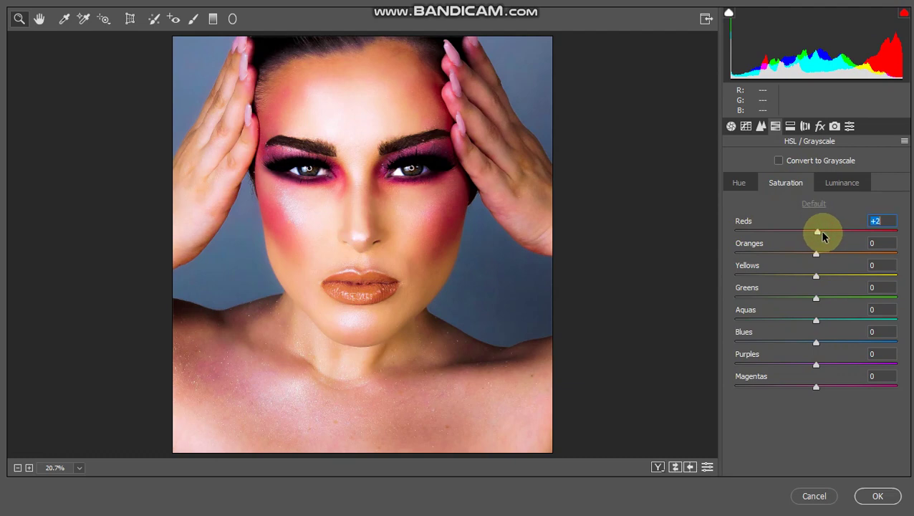
pyautogui.moveTo(822, 236)
pyautogui.mouseDown()
pyautogui.moveTo(878, 238)
pyautogui.moveTo(818, 238)
pyautogui.moveTo(831, 236)
pyautogui.moveTo(823, 253)
pyautogui.mouseUp()
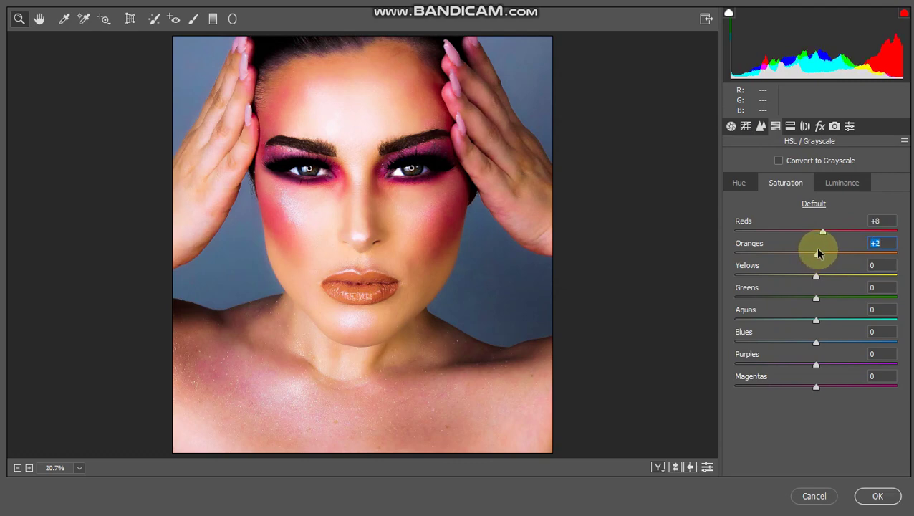
# Step: Set Luminance Oranges +8, Magentas 0, Purples +3, and apply the Camera Raw edits
pyautogui.click(842, 183)
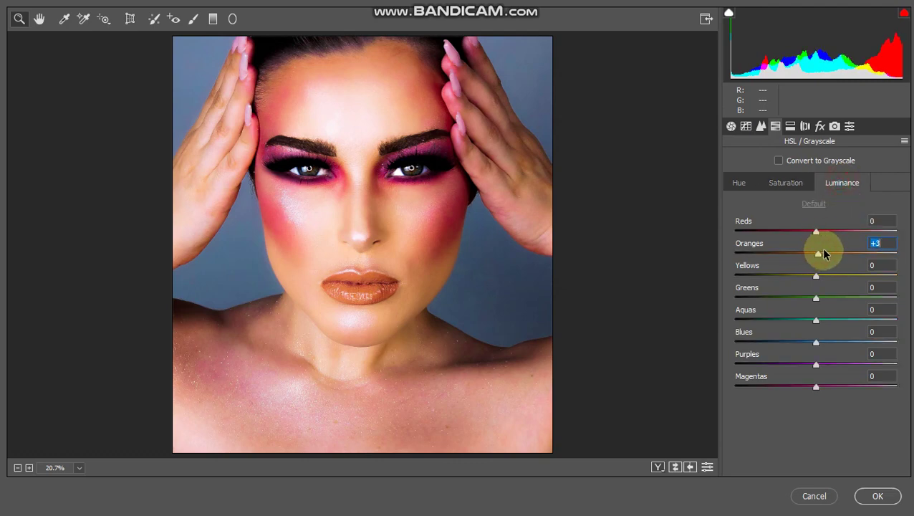
pyautogui.moveTo(824, 253); pyautogui.dragTo(826, 255)
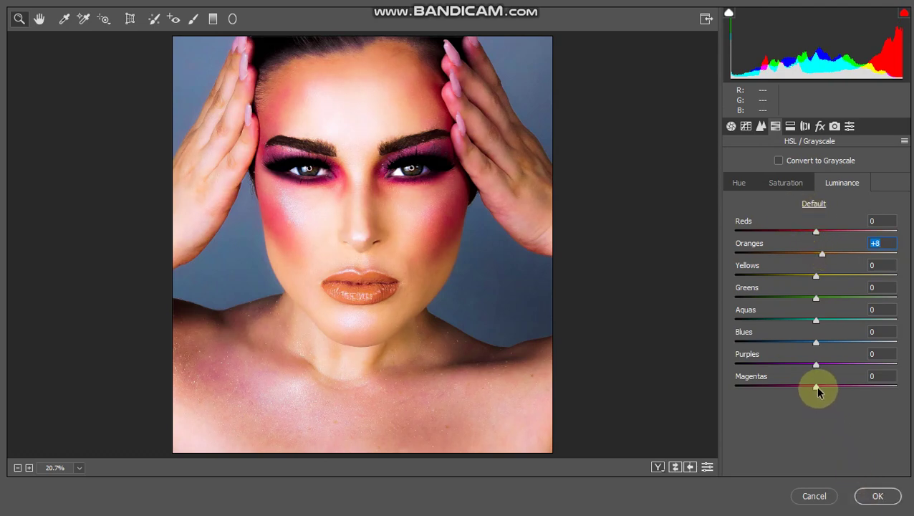
pyautogui.moveTo(816, 387); pyautogui.dragTo(790, 386)
pyautogui.moveTo(887, 389)
pyautogui.mouseDown()
pyautogui.moveTo(827, 405)
pyautogui.moveTo(823, 383)
pyautogui.mouseUp()
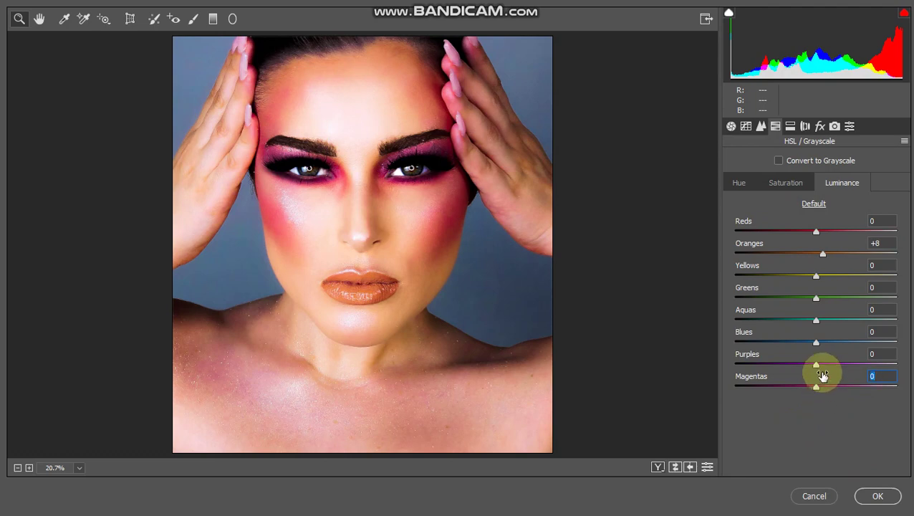
pyautogui.moveTo(819, 368)
pyautogui.mouseDown()
pyautogui.moveTo(892, 359)
pyautogui.moveTo(818, 365)
pyautogui.mouseUp()
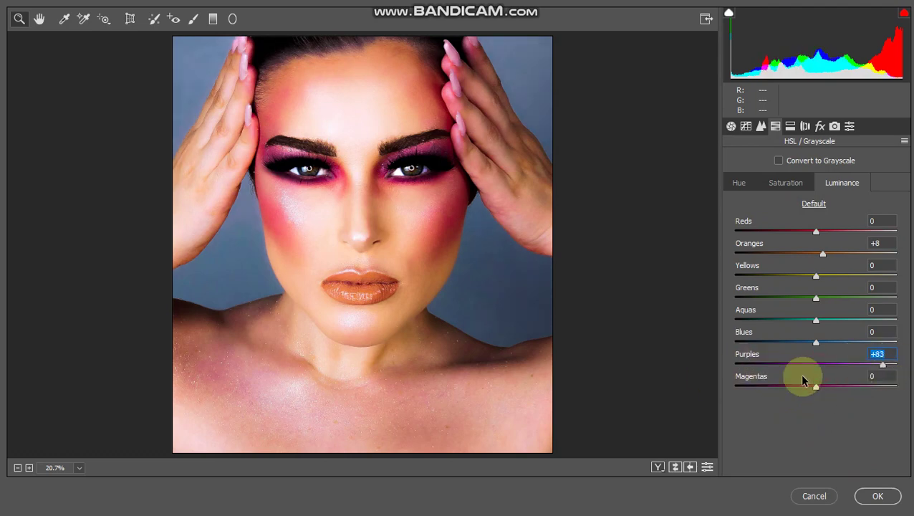
pyautogui.click(878, 496)
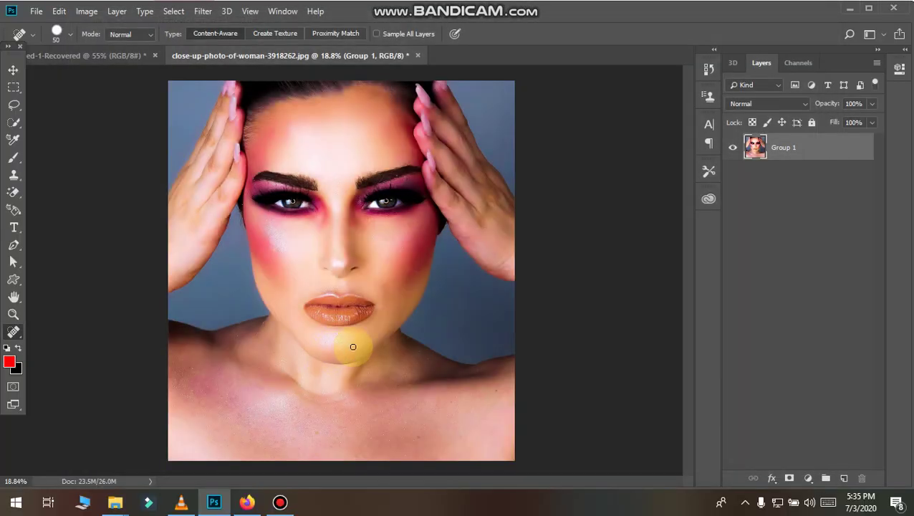
# Step: Switch to the Mixer Brush Tool (Wet 71%, Load 76%, Mix 89%, Flow 100%)
pyautogui.scroll(5, 301, 290)
pyautogui.scroll(-5, 301, 290)
pyautogui.scroll(5, 301, 289)
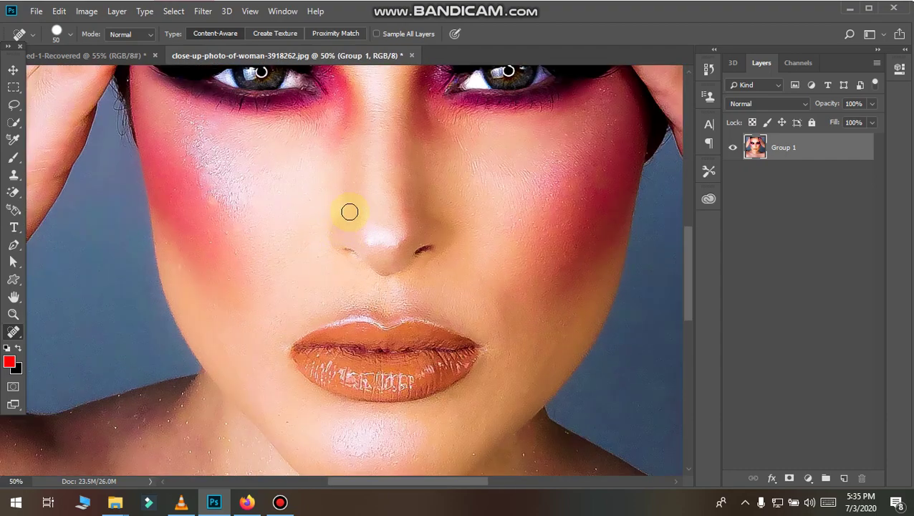
pyautogui.scroll(-1, 349, 210)
pyautogui.scroll(2, 408, 190)
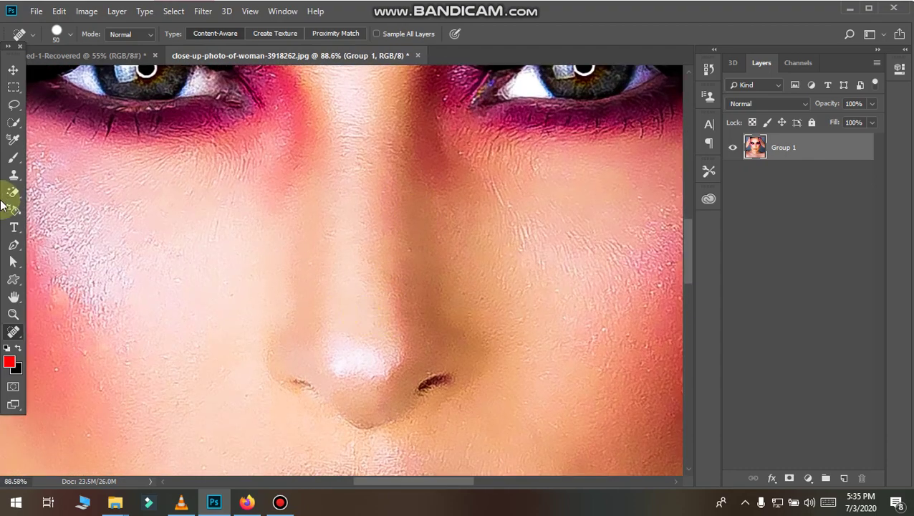
pyautogui.rightClick(14, 164)
pyautogui.click(43, 195)
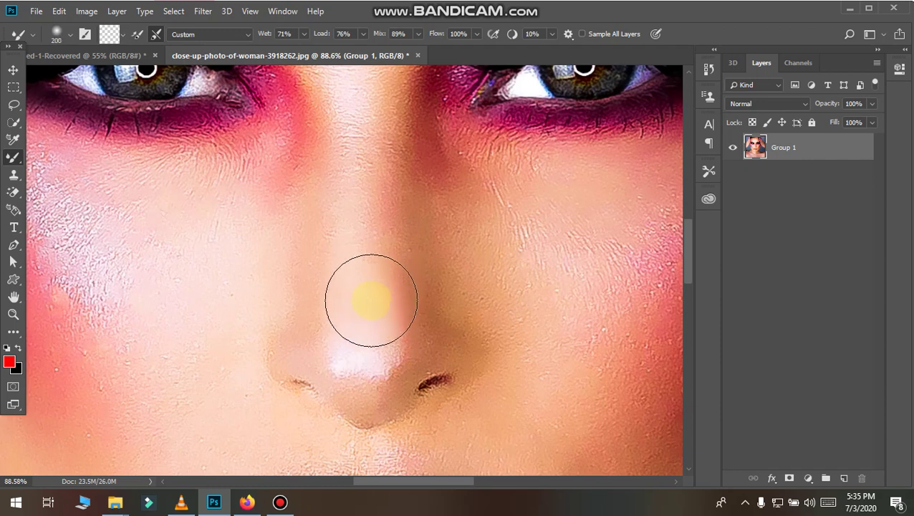
# Step: Smooth the skin along the nose and blend the blush across the right cheek
pyautogui.moveTo(359, 243); pyautogui.dragTo(365, 243)
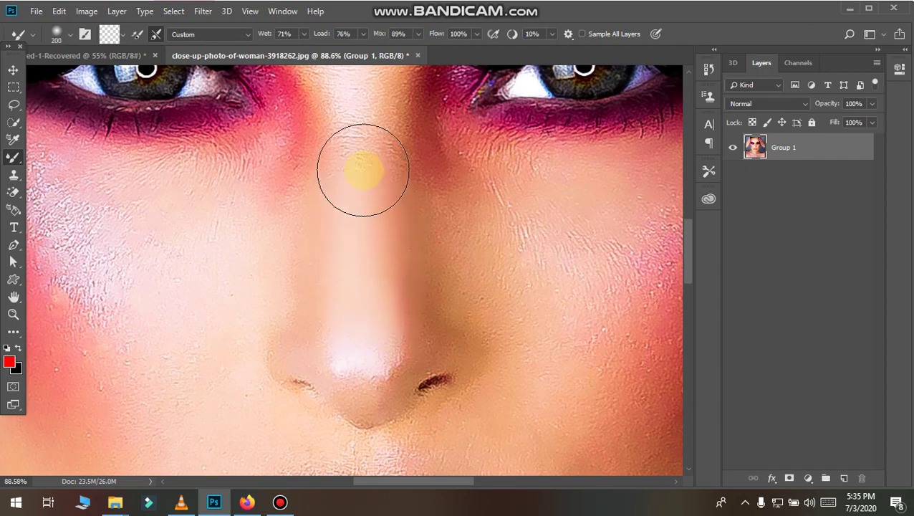
pyautogui.click(357, 195)
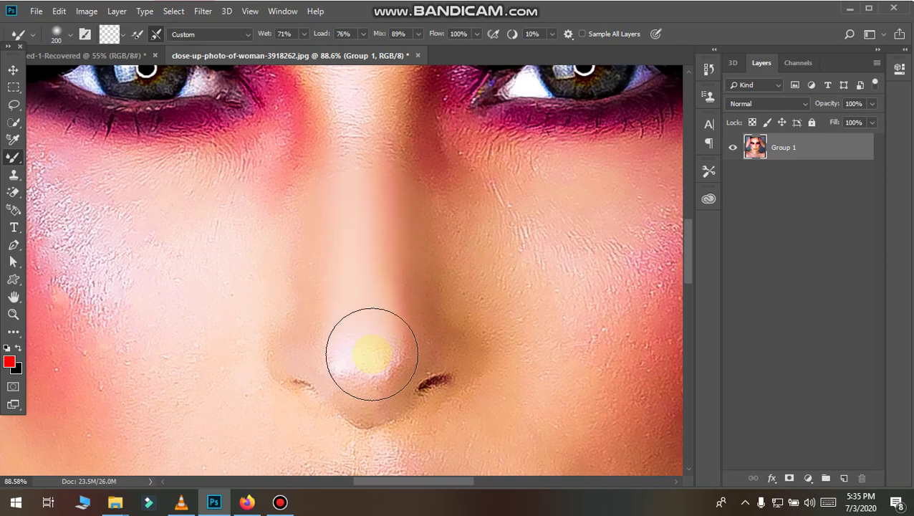
pyautogui.click(363, 341)
pyautogui.scroll(-2, 687, 335)
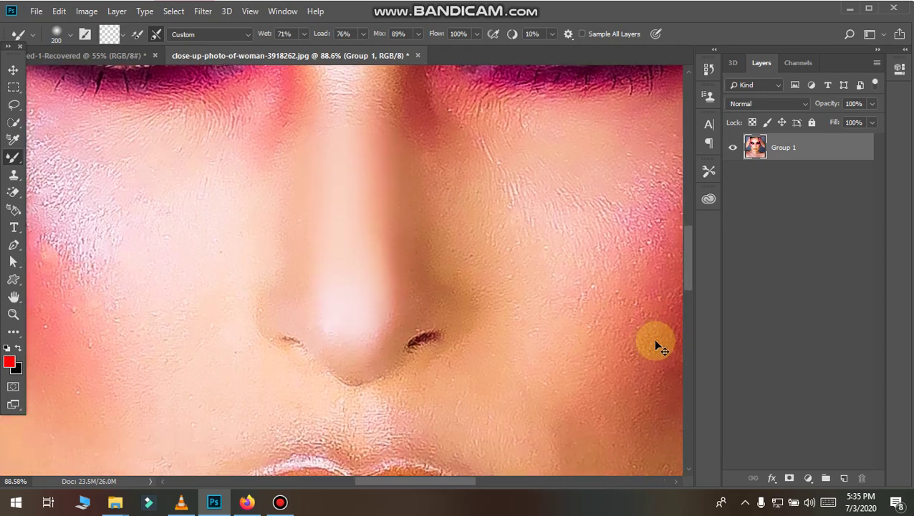
pyautogui.hscroll(5, 653, 339)
pyautogui.hscroll(3, 610, 332)
pyautogui.click(495, 202)
pyautogui.moveTo(502, 180); pyautogui.dragTo(402, 275)
pyautogui.moveTo(534, 159)
pyautogui.mouseDown()
pyautogui.moveTo(510, 190)
pyautogui.moveTo(543, 225)
pyautogui.moveTo(423, 305)
pyautogui.mouseUp()
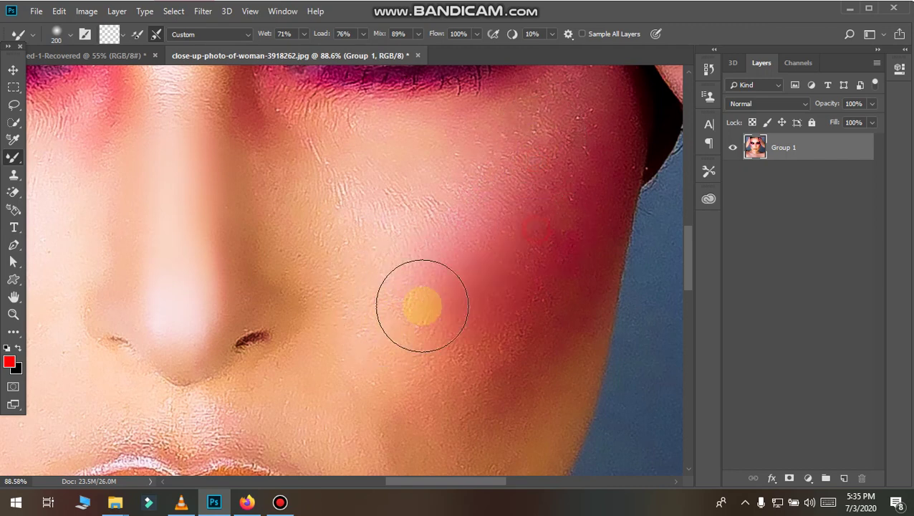
pyautogui.moveTo(378, 357); pyautogui.dragTo(423, 302)
# Step: Zoom out and spread the left cheek blush over the pale highlight
pyautogui.scroll(-2, 537, 298)
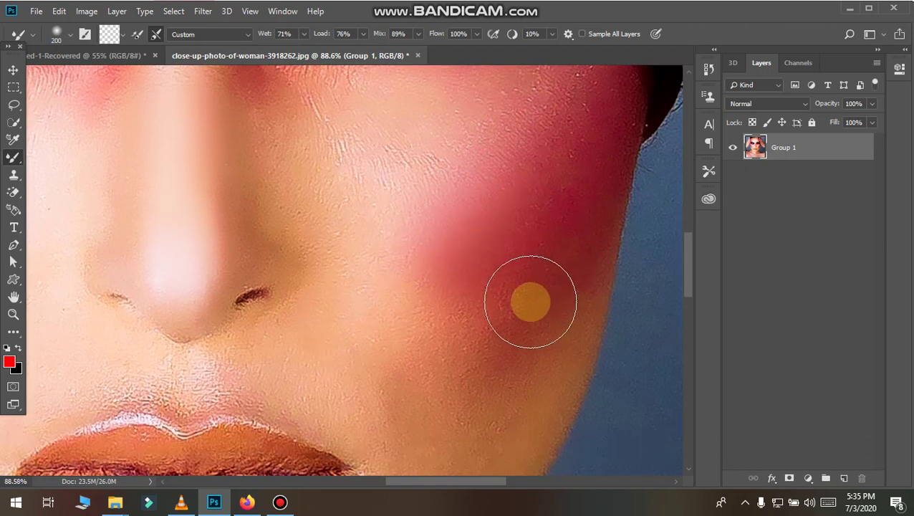
pyautogui.scroll(-2, 512, 302)
pyautogui.hotkey('ctrl', '-')
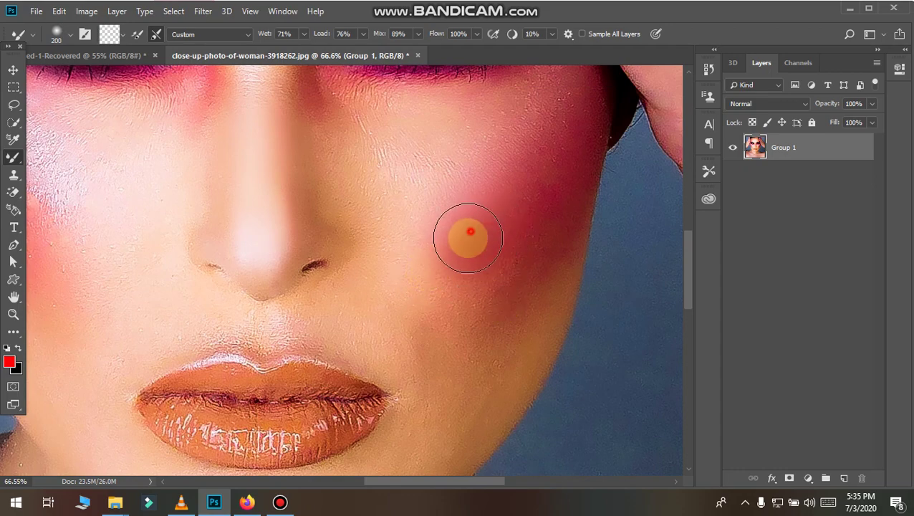
pyautogui.scroll(-1, 465, 325)
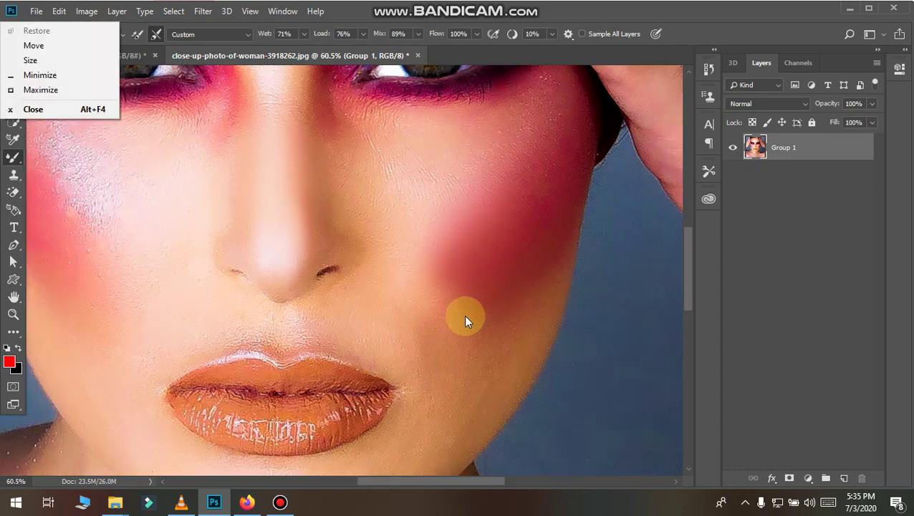
pyautogui.press('Escape')
pyautogui.scroll(-1, 464, 320)
pyautogui.scroll(-1, 459, 308)
pyautogui.scroll(-1, 459, 308)
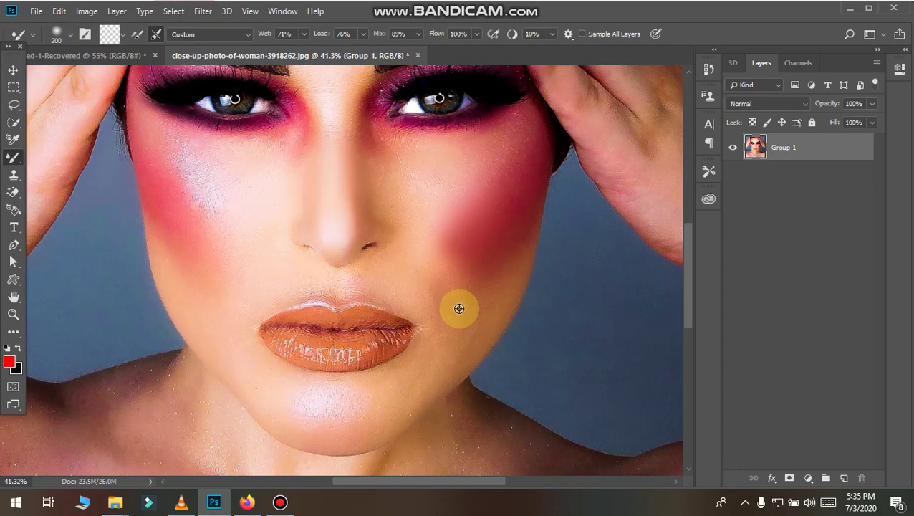
pyautogui.scroll(-1, 459, 308)
pyautogui.scroll(2, 187, 210)
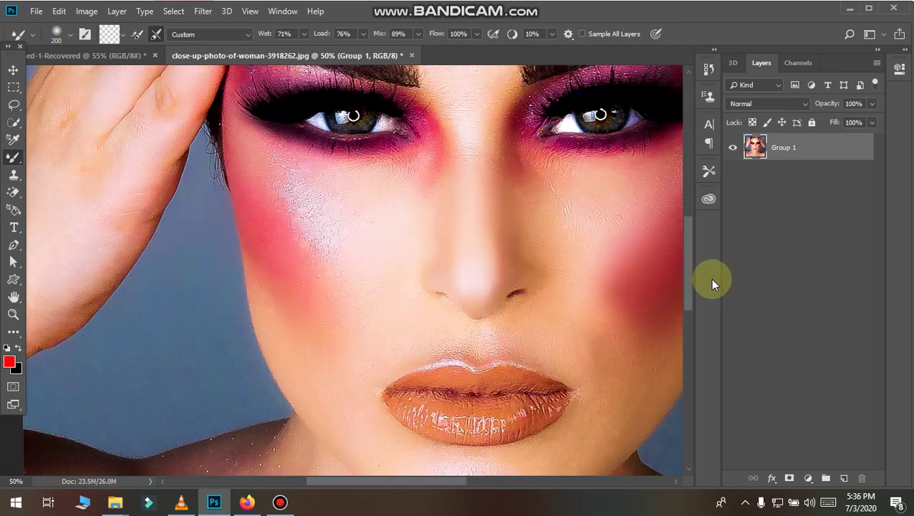
pyautogui.scroll(2, 267, 236)
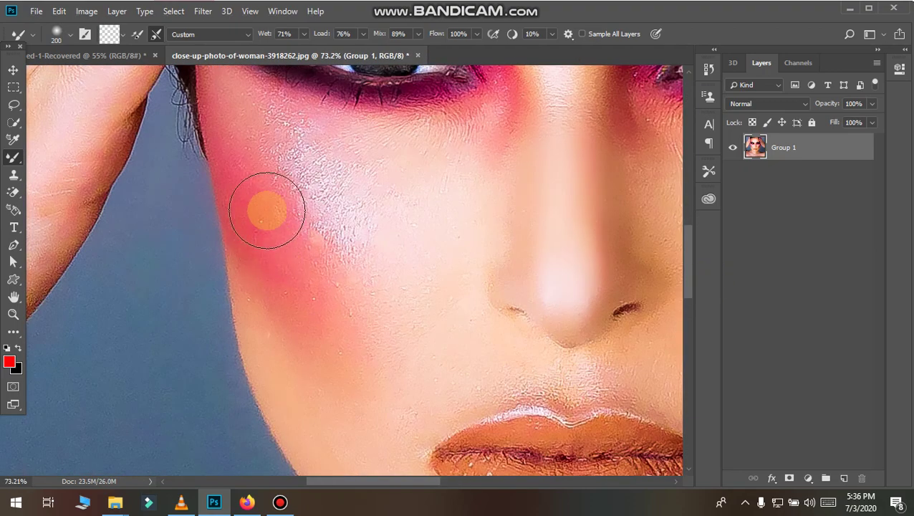
pyautogui.moveTo(308, 236)
pyautogui.mouseDown()
pyautogui.moveTo(292, 245)
pyautogui.moveTo(267, 218)
pyautogui.mouseUp()
pyautogui.scroll(-2, 412, 290)
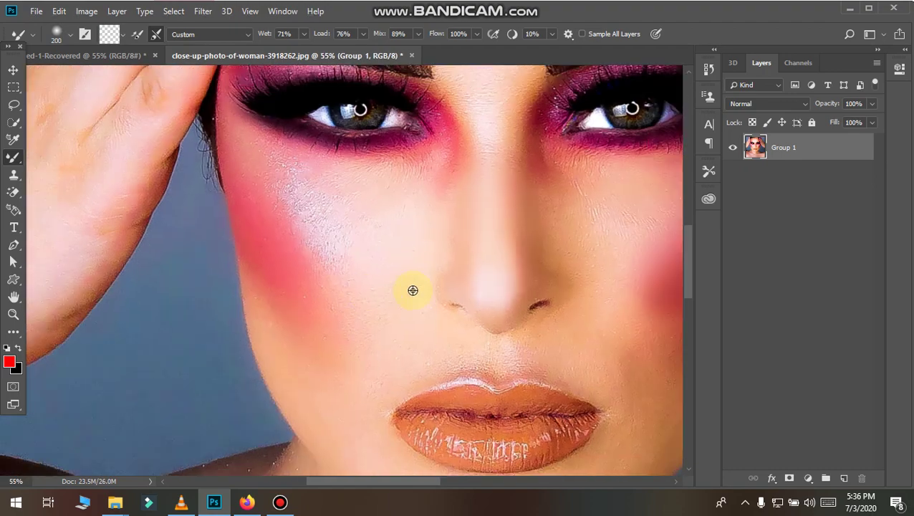
pyautogui.scroll(-2, 503, 274)
pyautogui.scroll(-1, 577, 318)
pyautogui.scroll(-2, 577, 318)
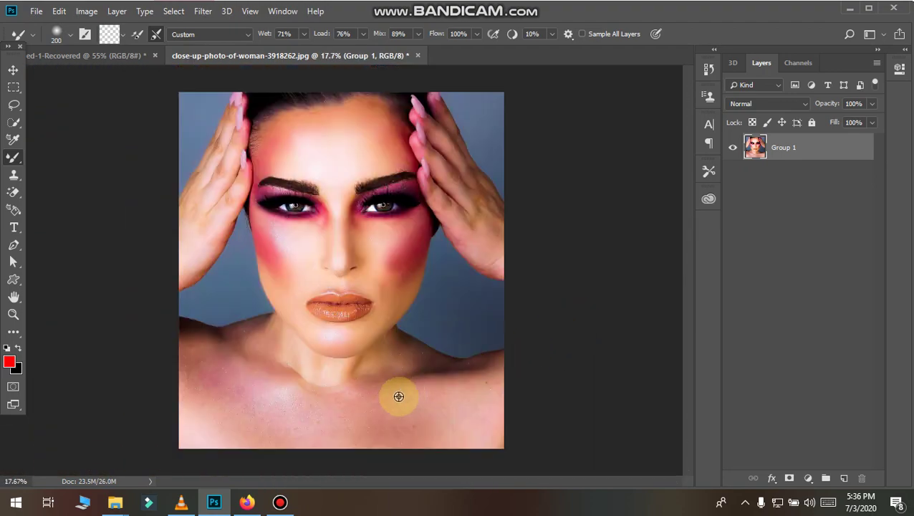
pyautogui.scroll(2, 395, 415)
# Step: Enlarge the brush to 600 and smooth the skin across the collarbone, chest and lower lip
pyautogui.scroll(2, 392, 430)
pyautogui.scroll(1, 394, 402)
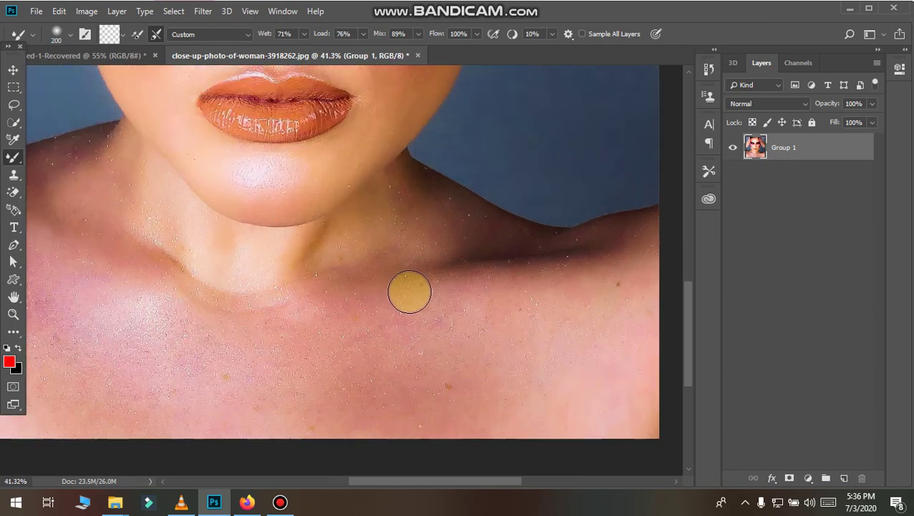
pyautogui.press(']')
pyautogui.press(']')
pyautogui.press(']')
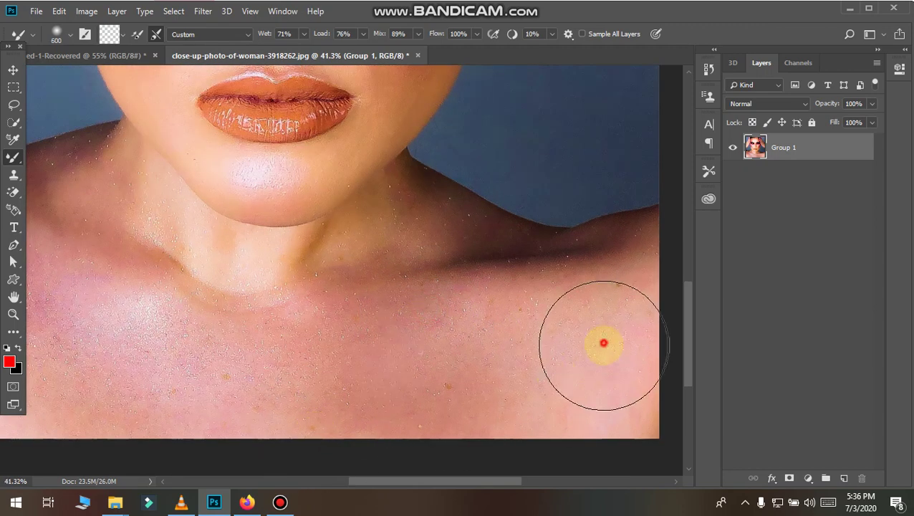
pyautogui.moveTo(149, 390); pyautogui.dragTo(74, 316)
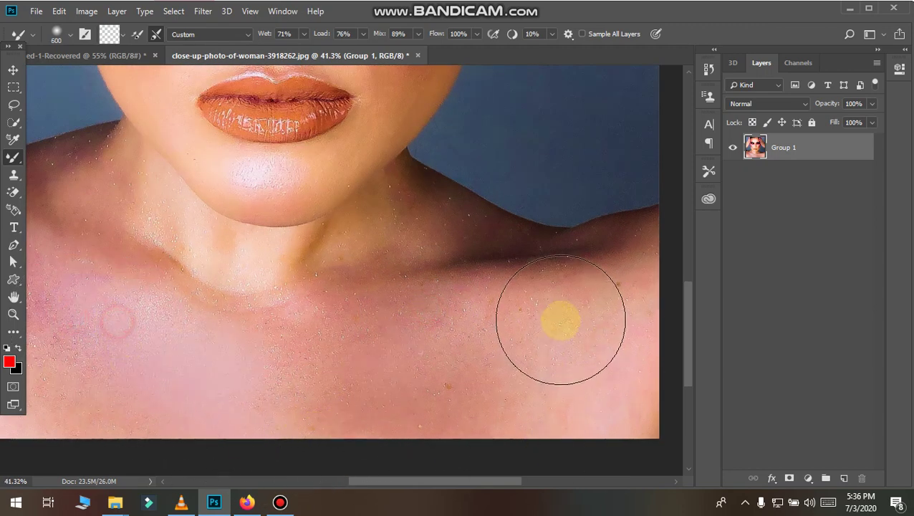
pyautogui.click(459, 389)
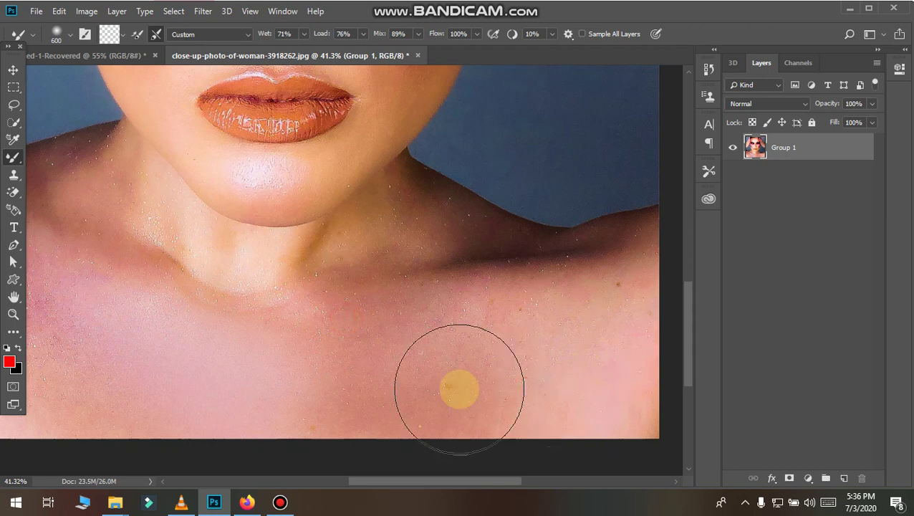
pyautogui.click(280, 499)
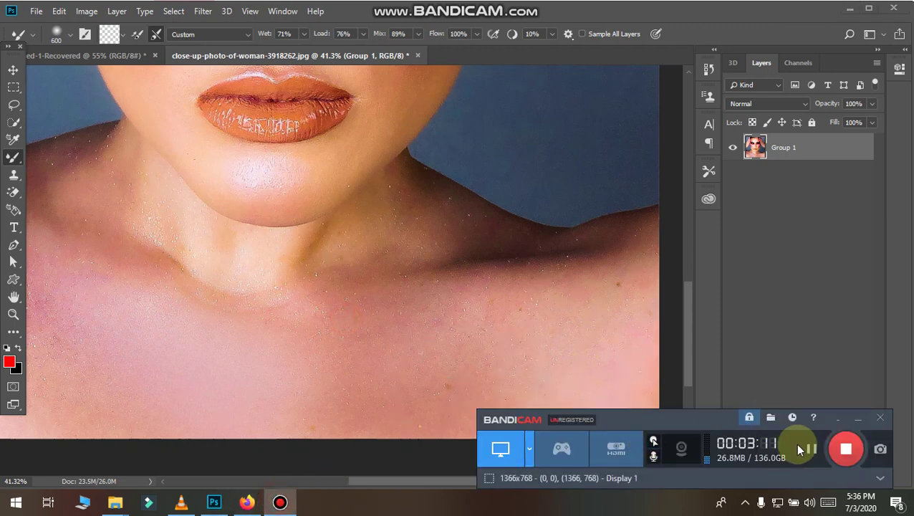
pyautogui.click(392, 291)
pyautogui.click(250, 124)
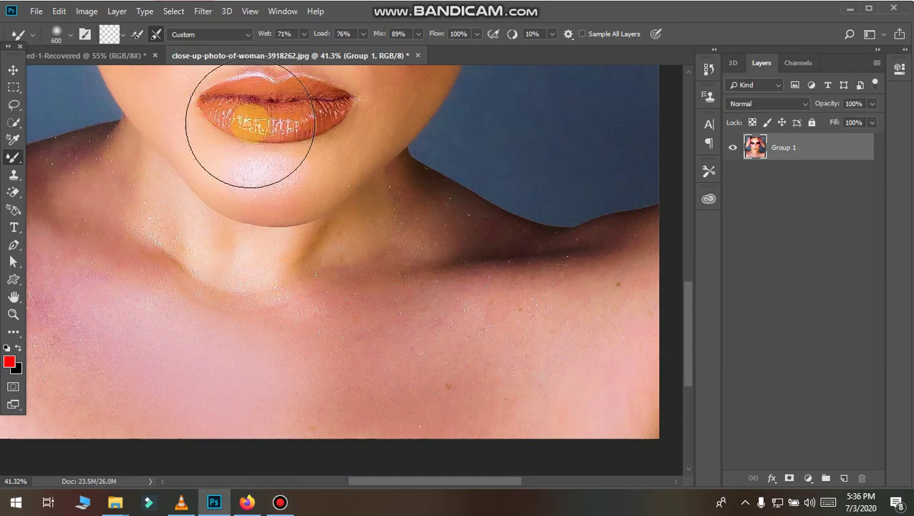
# Step: Zoom in on the lips and add an empty Layer 1 above Group 1
pyautogui.scroll(2, 247, 129)
pyautogui.scroll(1, 276, 179)
pyautogui.scroll(2, 286, 279)
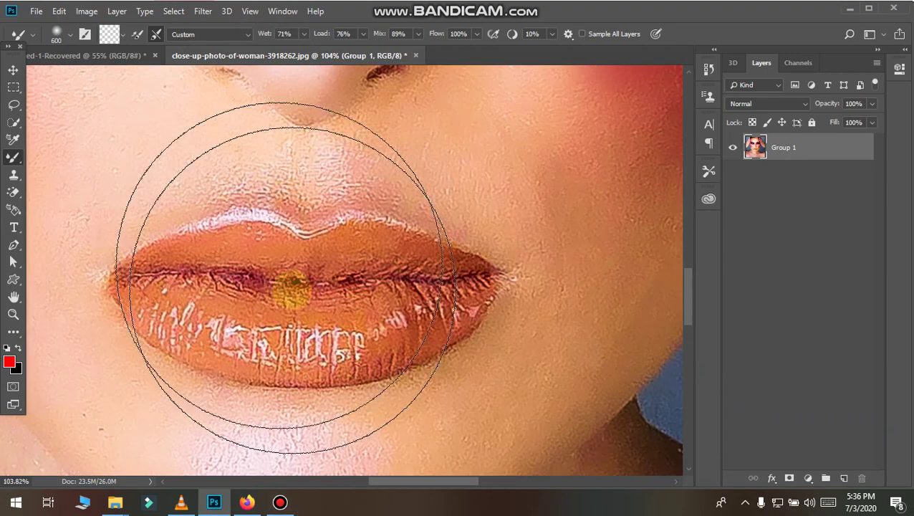
pyautogui.scroll(-2, 287, 280)
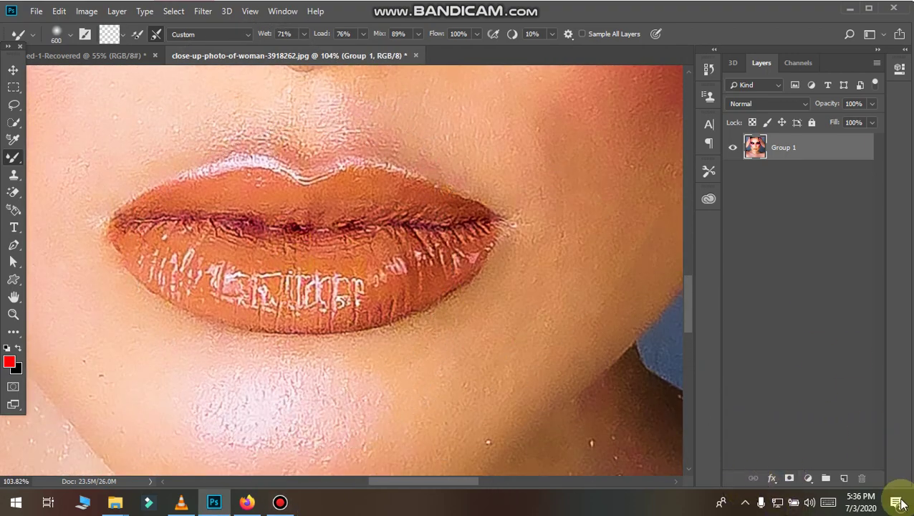
pyautogui.click(844, 478)
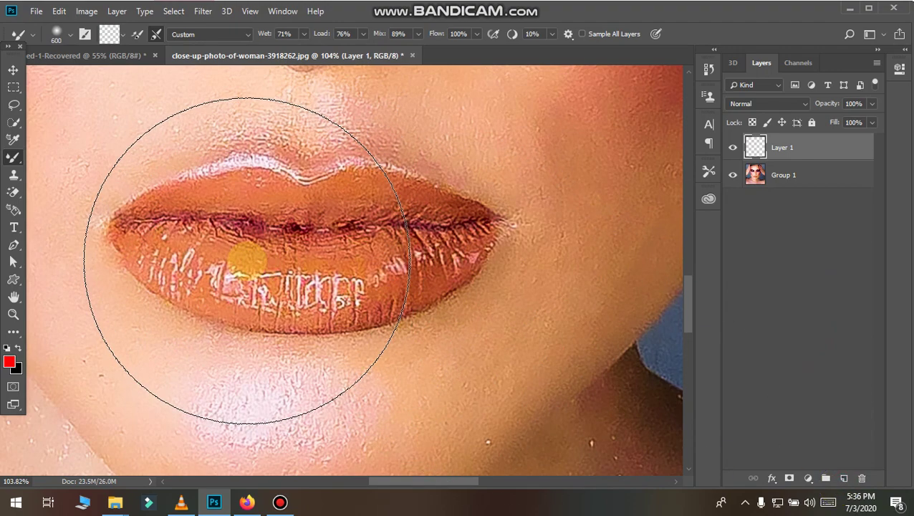
# Step: Adjust the brush size and switch to the regular Brush Tool
pyautogui.press('[')
pyautogui.press(']')
pyautogui.press(']')
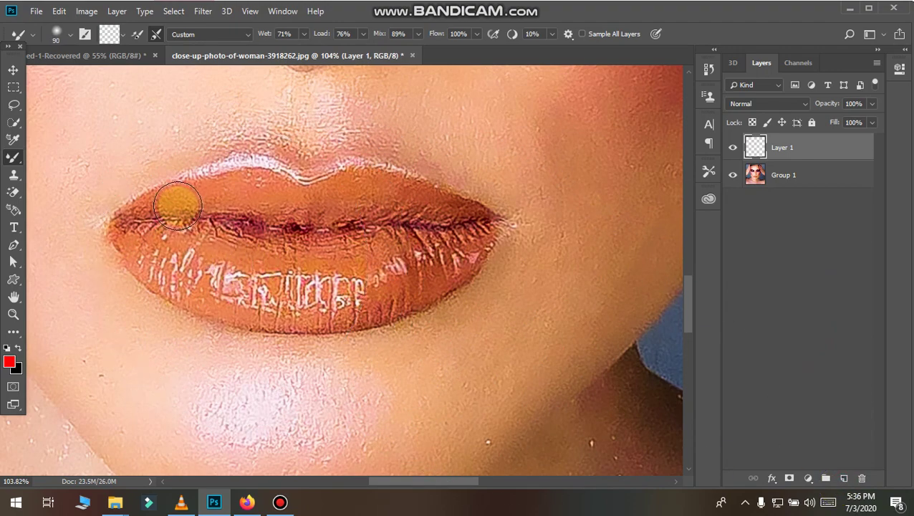
pyautogui.rightClick(5, 162)
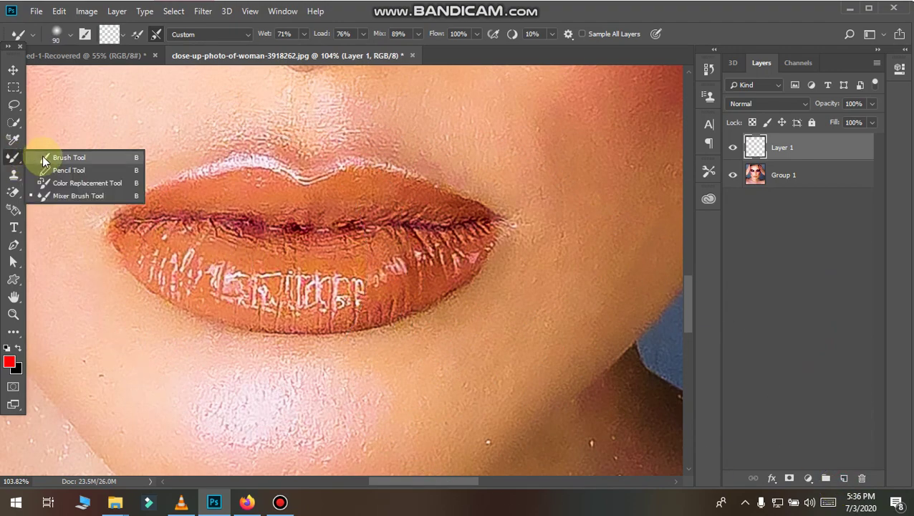
pyautogui.click(43, 156)
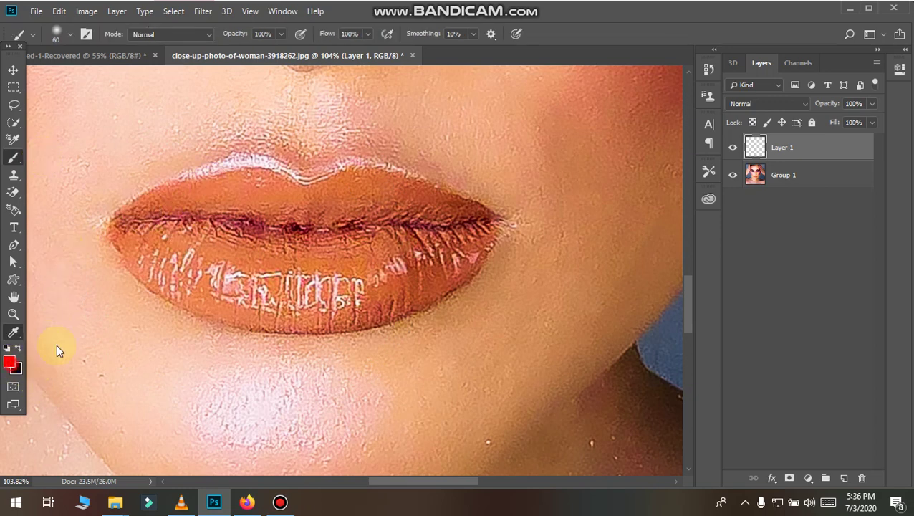
# Step: Set the foreground colour to vivid violet #cc00ff
pyautogui.click(9, 362)
pyautogui.moveTo(684, 271); pyautogui.dragTo(699, 255)
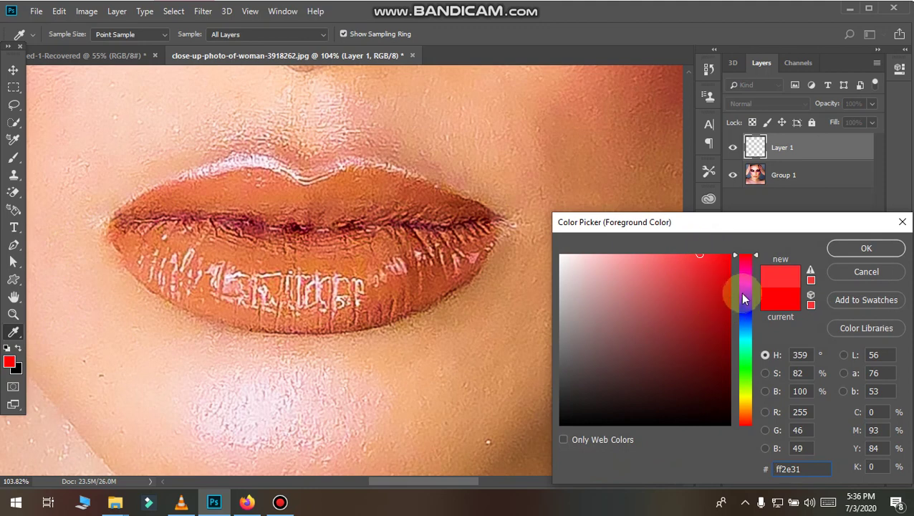
pyautogui.moveTo(743, 299)
pyautogui.mouseDown()
pyautogui.moveTo(751, 285)
pyautogui.moveTo(747, 295)
pyautogui.mouseUp()
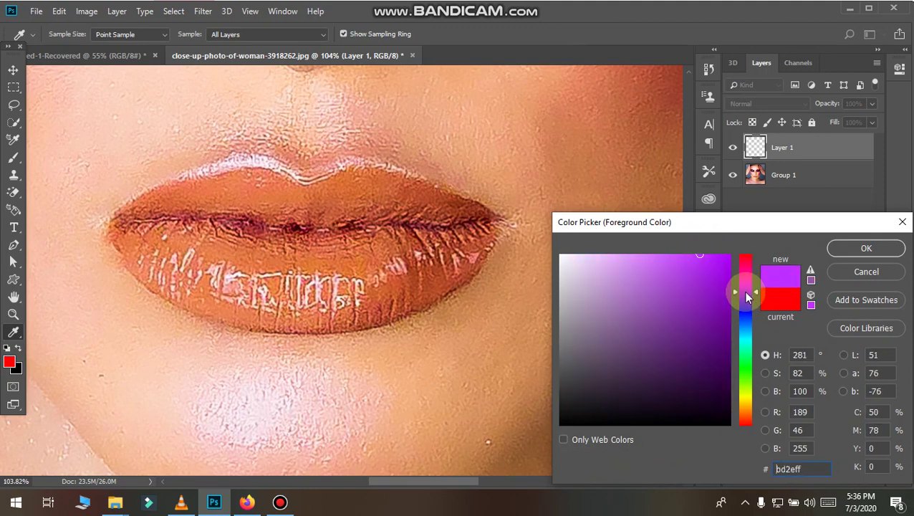
pyautogui.moveTo(711, 266); pyautogui.dragTo(731, 255)
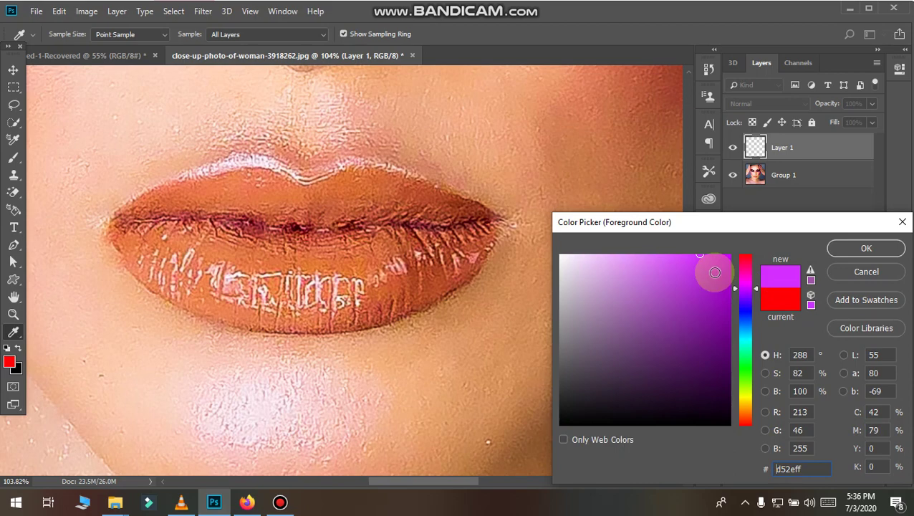
pyautogui.click(853, 247)
pyautogui.press('b')
pyautogui.scroll(2, 195, 214)
pyautogui.scroll(2, 200, 235)
# Step: Paint magenta across the lower lip on Layer 1, undoing a stray upper-lip stroke
pyautogui.hotkey('alt', 'space')
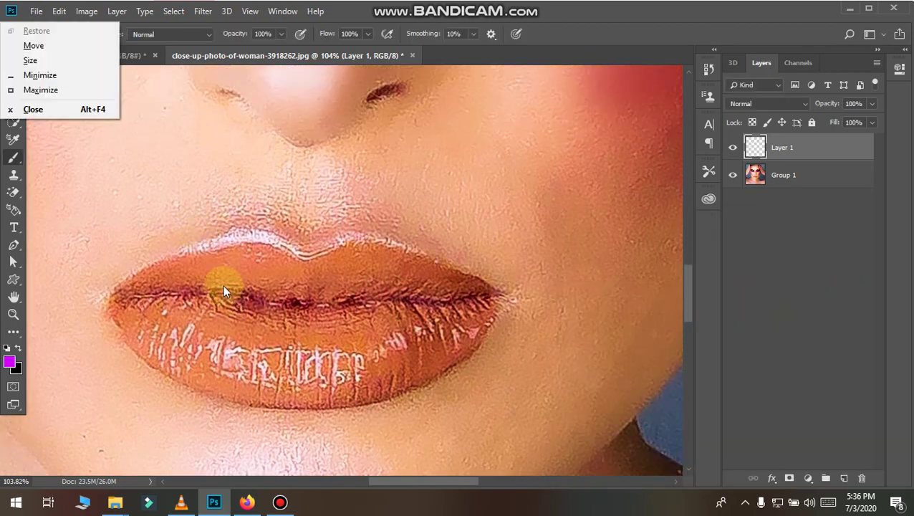
pyautogui.press('Escape')
pyautogui.scroll(2, 215, 280)
pyautogui.click(141, 284)
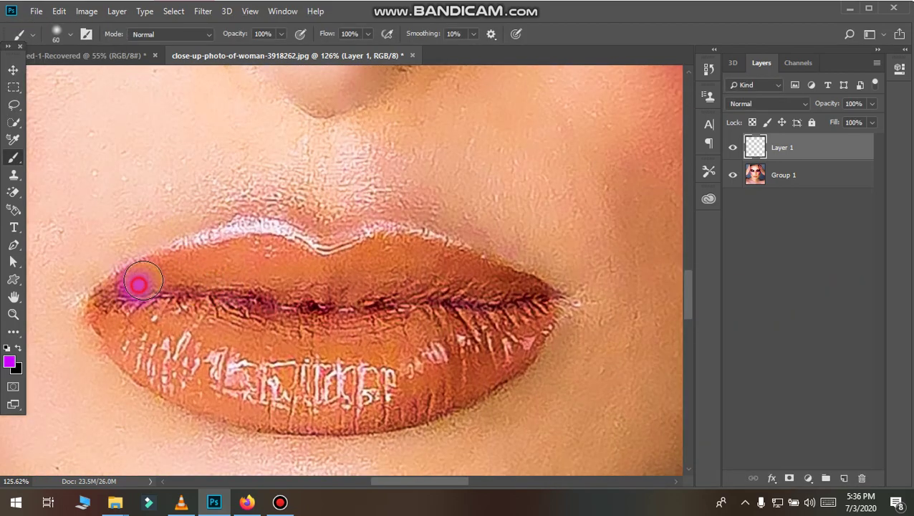
pyautogui.moveTo(140, 284)
pyautogui.mouseDown()
pyautogui.moveTo(241, 257)
pyautogui.moveTo(319, 280)
pyautogui.moveTo(401, 258)
pyautogui.moveTo(504, 280)
pyautogui.moveTo(518, 294)
pyautogui.moveTo(194, 280)
pyautogui.moveTo(132, 290)
pyautogui.mouseUp()
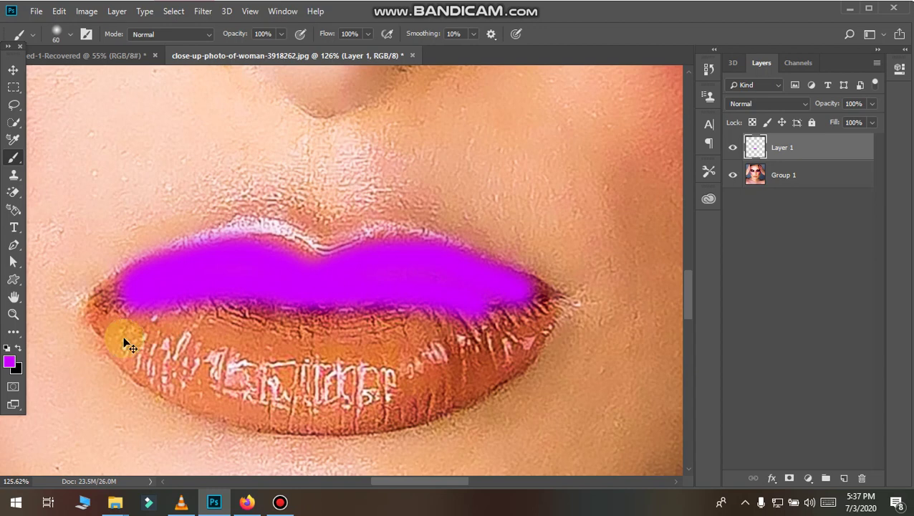
pyautogui.hotkey('ctrl', 'z')
pyautogui.moveTo(126, 326); pyautogui.dragTo(185, 369)
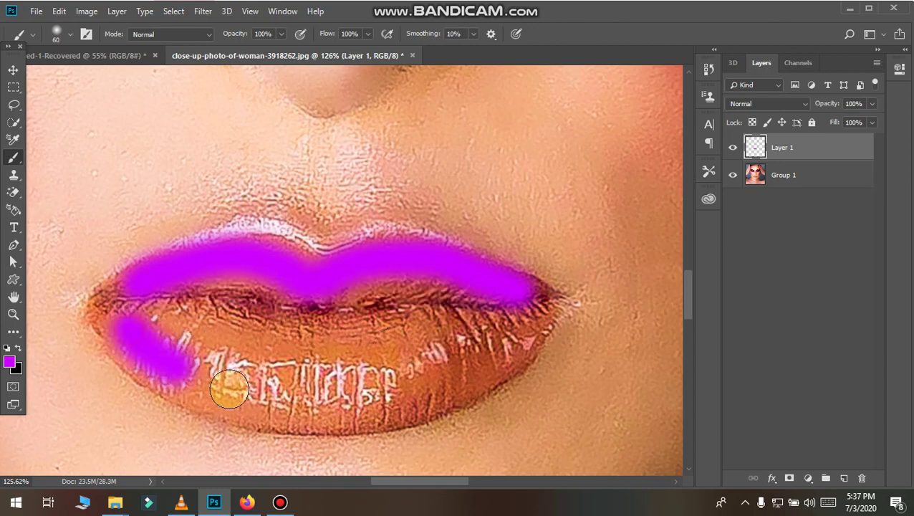
pyautogui.moveTo(230, 389)
pyautogui.mouseDown()
pyautogui.moveTo(439, 374)
pyautogui.moveTo(541, 315)
pyautogui.moveTo(485, 356)
pyautogui.moveTo(398, 398)
pyautogui.moveTo(302, 414)
pyautogui.moveTo(183, 379)
pyautogui.moveTo(119, 324)
pyautogui.moveTo(112, 306)
pyautogui.moveTo(224, 351)
pyautogui.moveTo(279, 359)
pyautogui.moveTo(329, 351)
pyautogui.mouseUp()
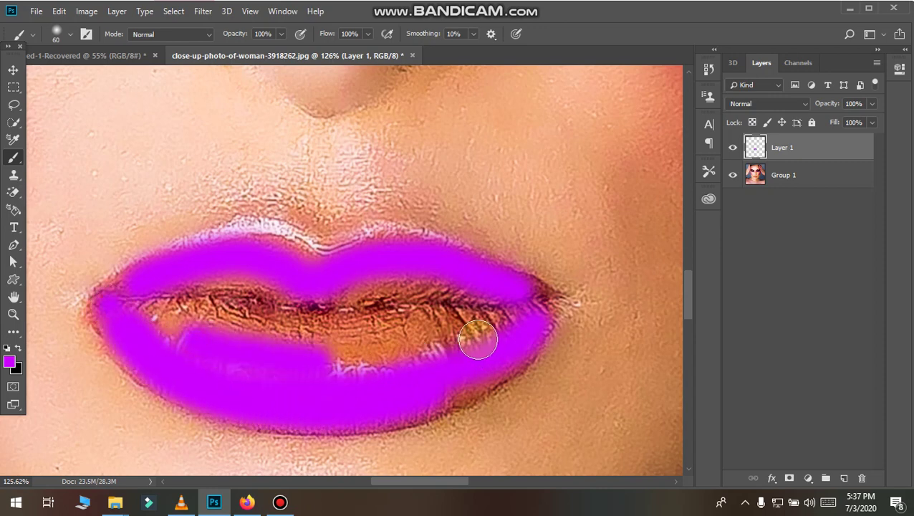
# Step: Fill the remaining unpainted areas of the lower and upper lips with magenta
pyautogui.moveTo(478, 339)
pyautogui.mouseDown()
pyautogui.moveTo(255, 369)
pyautogui.moveTo(149, 330)
pyautogui.moveTo(402, 363)
pyautogui.moveTo(316, 353)
pyautogui.moveTo(316, 361)
pyautogui.mouseUp()
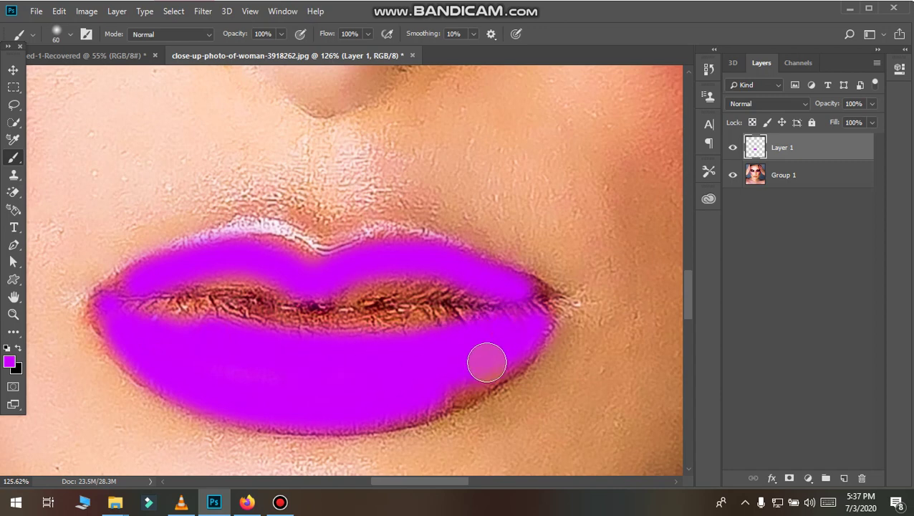
pyautogui.moveTo(139, 316)
pyautogui.mouseDown()
pyautogui.moveTo(330, 334)
pyautogui.moveTo(511, 333)
pyautogui.mouseUp()
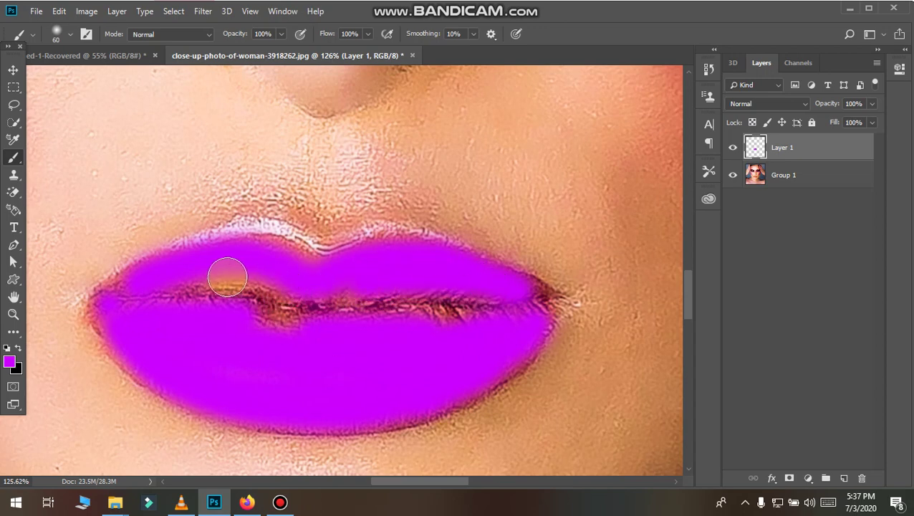
pyautogui.moveTo(291, 261); pyautogui.dragTo(173, 255)
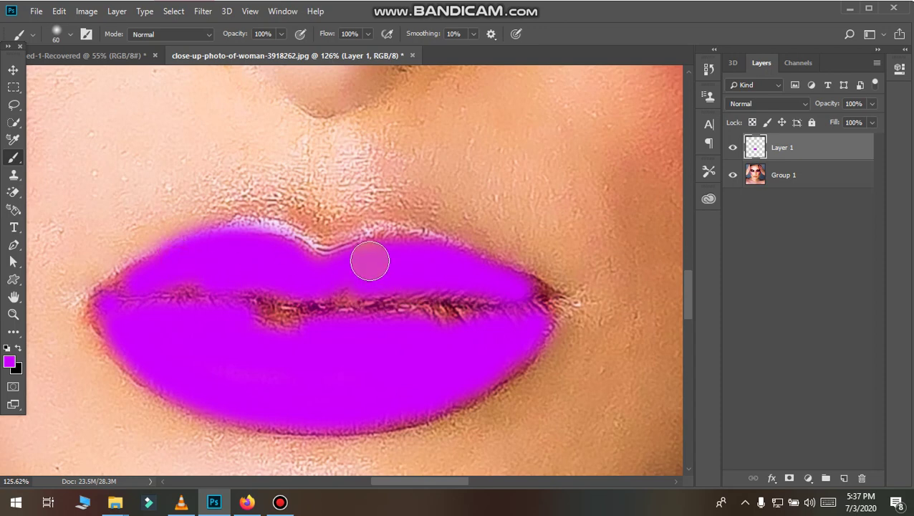
pyautogui.moveTo(402, 249)
pyautogui.mouseDown()
pyautogui.moveTo(515, 280)
pyautogui.moveTo(531, 303)
pyautogui.mouseUp()
# Step: Lower Layer 1's opacity to 45% so the lip texture shows through
pyautogui.scroll(-5, 417, 372)
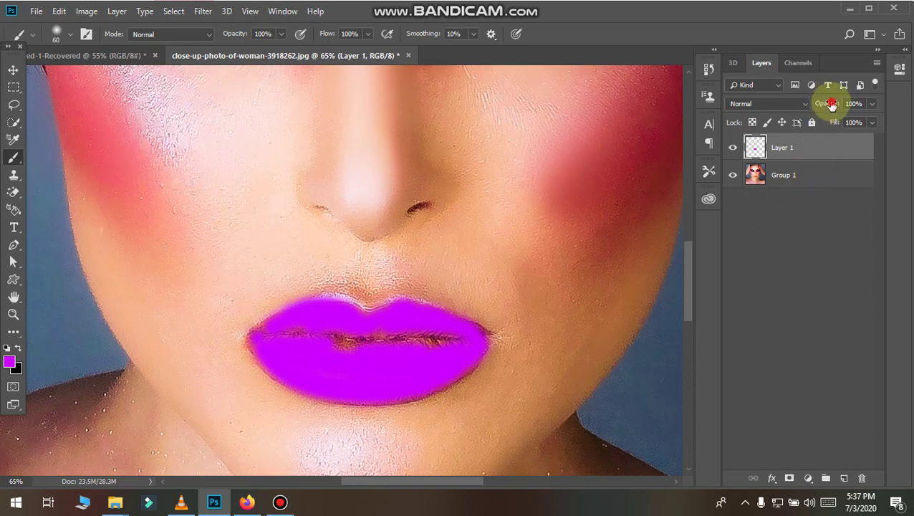
pyautogui.moveTo(831, 105); pyautogui.dragTo(797, 111)
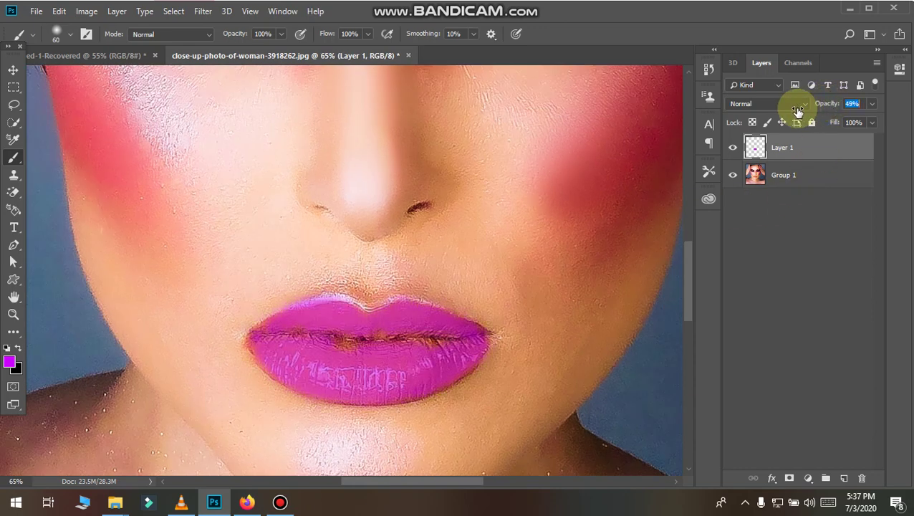
pyautogui.keyDown('alt'); pyautogui.scroll(-3, 377, 355); pyautogui.keyUp('alt')
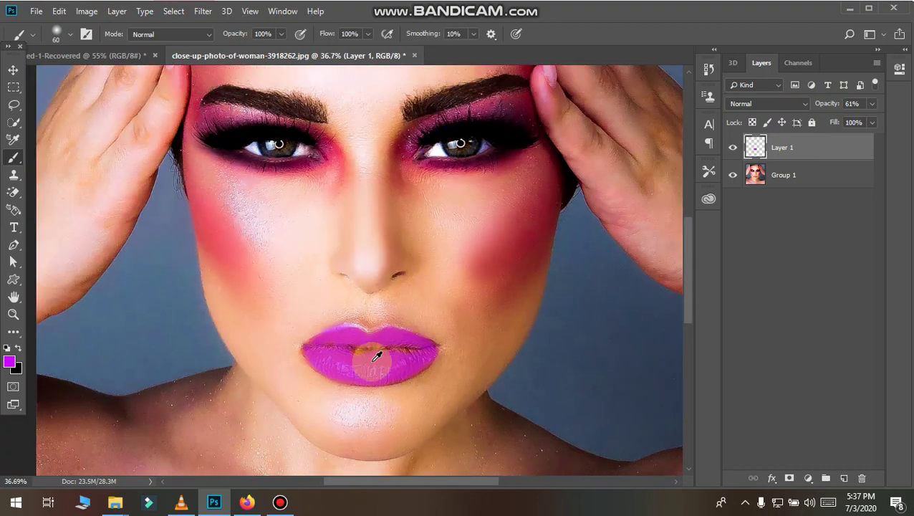
pyautogui.keyDown('alt'); pyautogui.scroll(4, 384, 373); pyautogui.keyUp('alt')
pyautogui.keyDown('alt'); pyautogui.scroll(2, 383, 376); pyautogui.keyUp('alt')
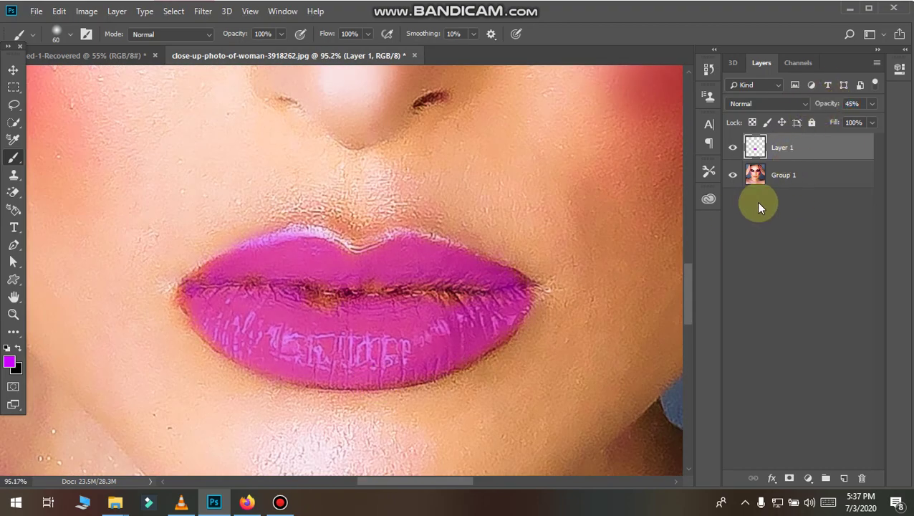
# Step: Merge the lip paint layer and Group 1 into a single Layer 1
pyautogui.keyDown('shift'); pyautogui.click(803, 178); pyautogui.keyUp('shift')
pyautogui.rightClick(796, 183)
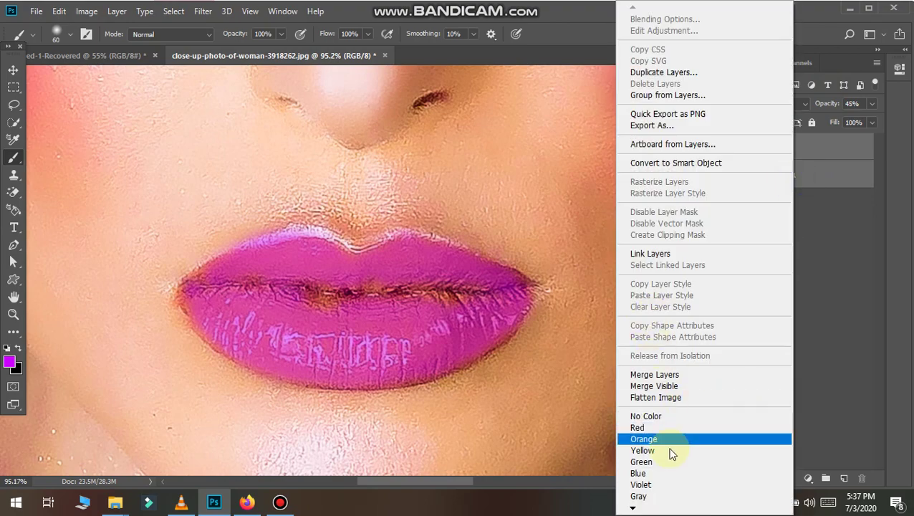
pyautogui.click(685, 375)
# Step: Open the Camera Raw Filter on the merged portrait layer
pyautogui.keyDown('alt'); pyautogui.scroll(-2, 387, 366); pyautogui.keyUp('alt')
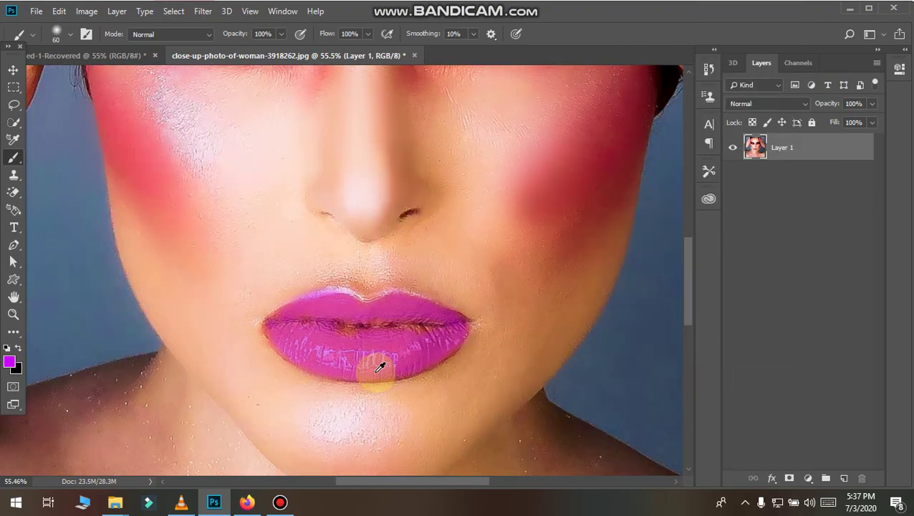
pyautogui.keyDown('alt'); pyautogui.scroll(-2, 377, 363); pyautogui.keyUp('alt')
pyautogui.keyDown('alt'); pyautogui.scroll(-2, 380, 341); pyautogui.keyUp('alt')
pyautogui.click(202, 10)
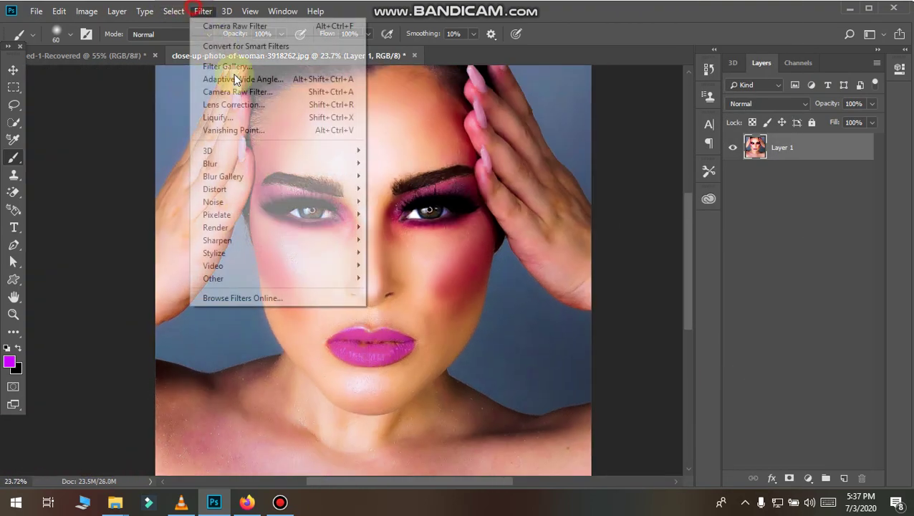
pyautogui.click(283, 92)
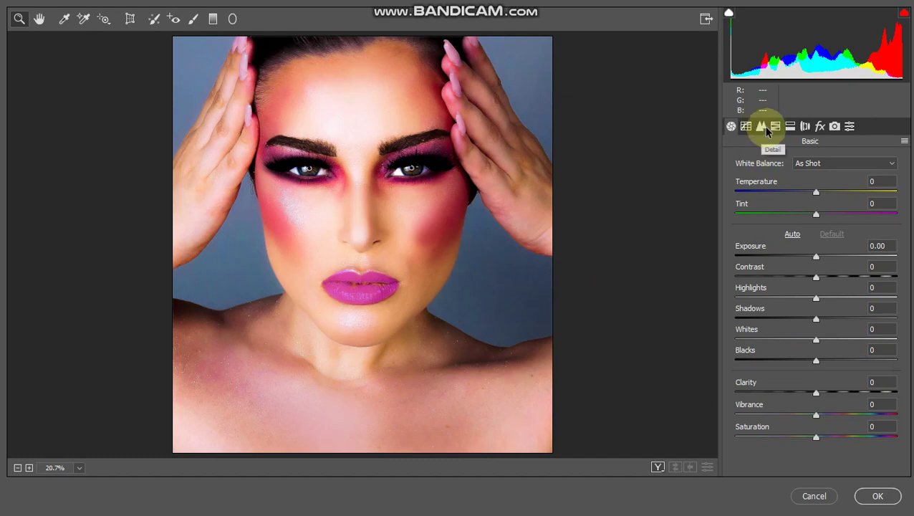
# Step: In Camera Raw HSL Luminance, set Purples to about +7 and Magentas to +3
pyautogui.click(775, 126)
pyautogui.moveTo(814, 367); pyautogui.dragTo(821, 367)
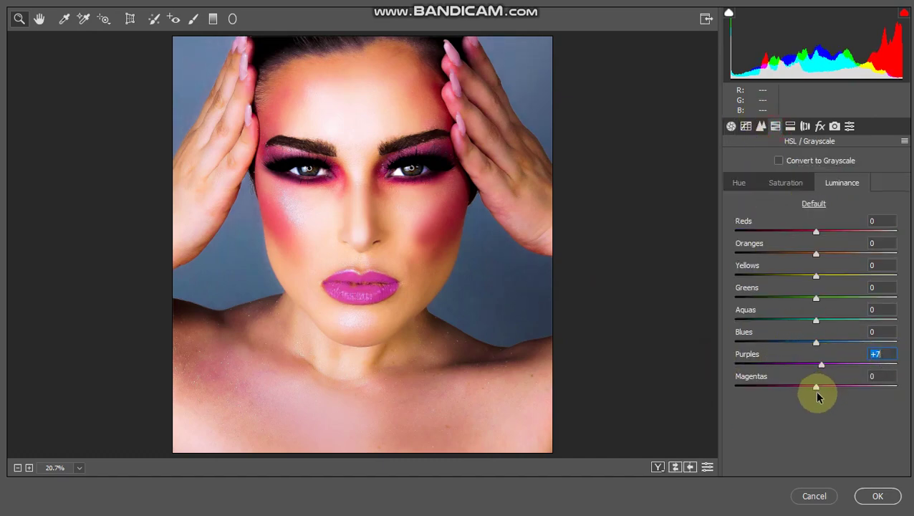
pyautogui.moveTo(817, 391)
pyautogui.mouseDown()
pyautogui.moveTo(900, 378)
pyautogui.moveTo(735, 374)
pyautogui.mouseUp()
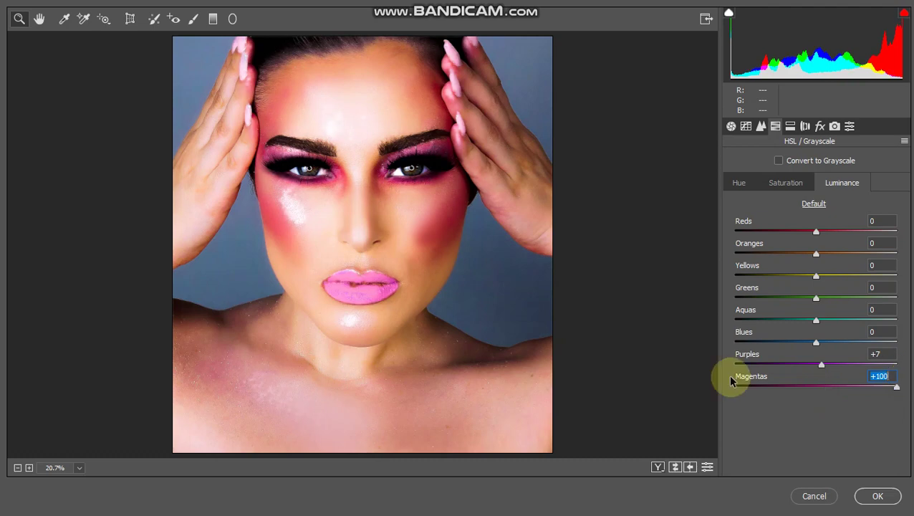
pyautogui.click(815, 386)
pyautogui.moveTo(803, 379); pyautogui.dragTo(819, 378)
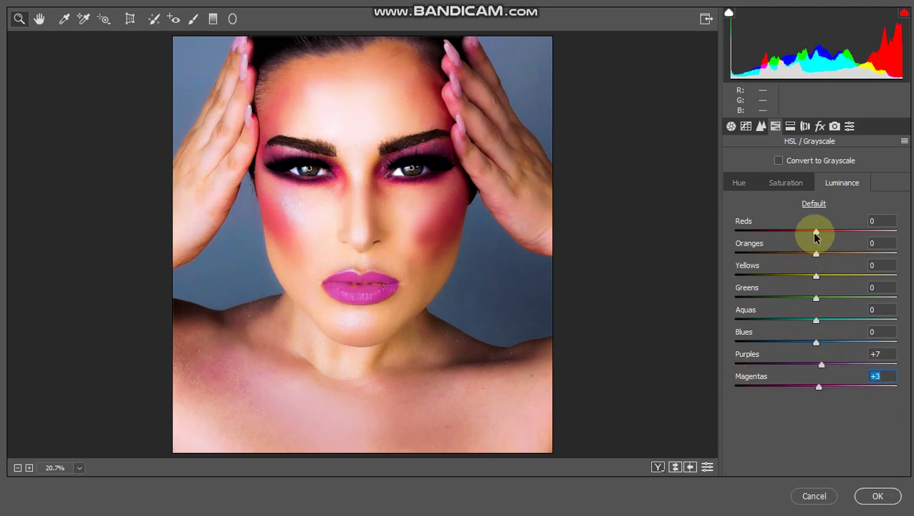
# Step: Set HSL luminance for Reds to -2, Oranges to +8 and Purples to +18
pyautogui.moveTo(815, 237); pyautogui.dragTo(736, 232)
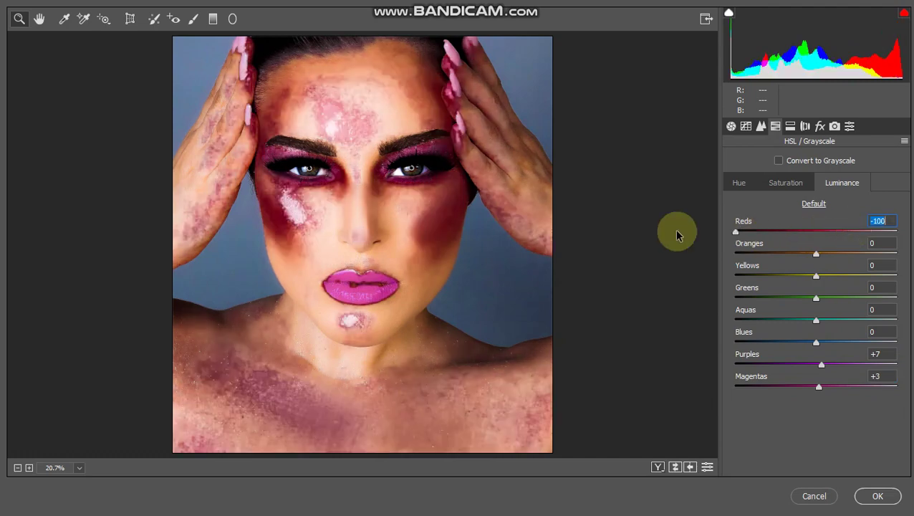
pyautogui.moveTo(736, 232)
pyautogui.mouseDown()
pyautogui.moveTo(842, 243)
pyautogui.moveTo(819, 258)
pyautogui.mouseUp()
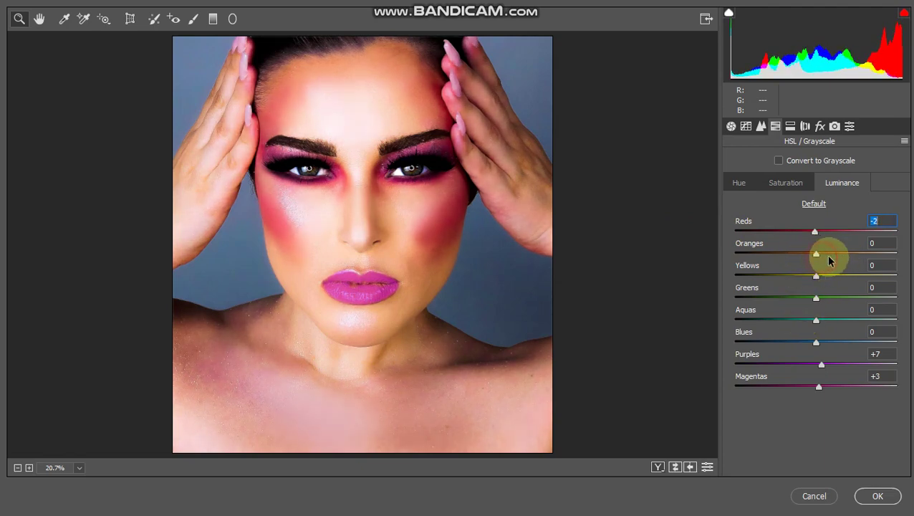
pyautogui.moveTo(823, 258); pyautogui.dragTo(824, 256)
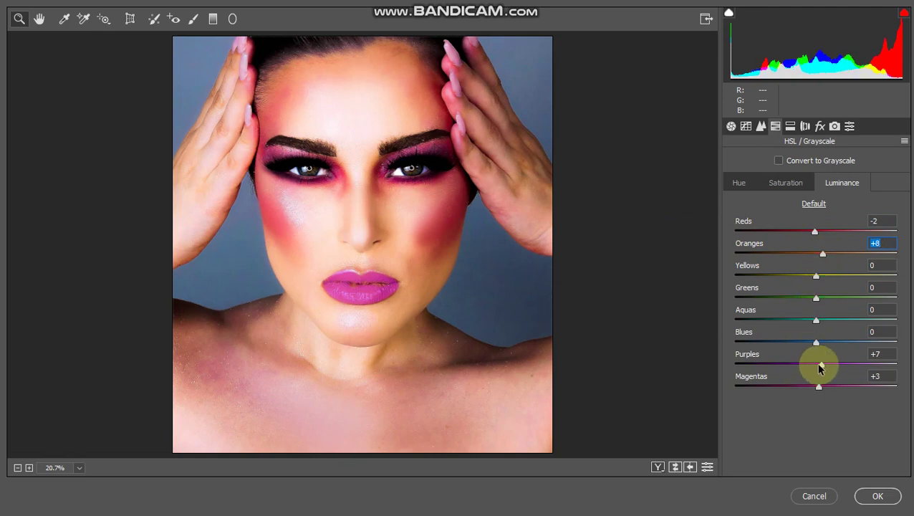
pyautogui.moveTo(837, 367); pyautogui.dragTo(880, 370)
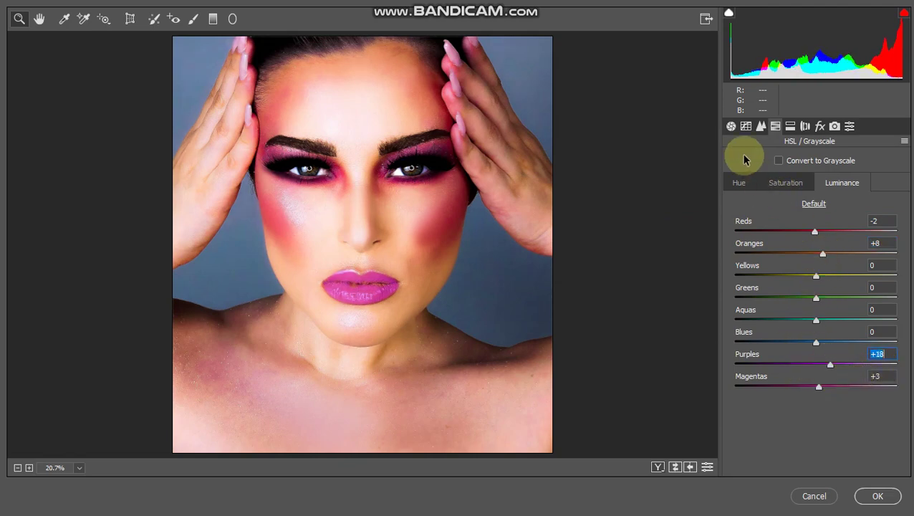
pyautogui.click(781, 183)
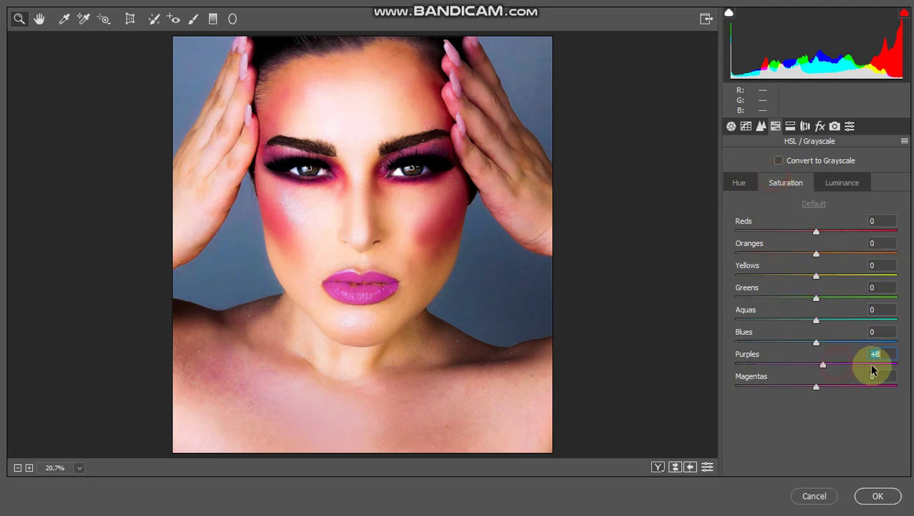
# Step: Set HSL Hue Purples to +12 and Blues to -56 for a teal background, then apply Camera Raw
pyautogui.click(744, 184)
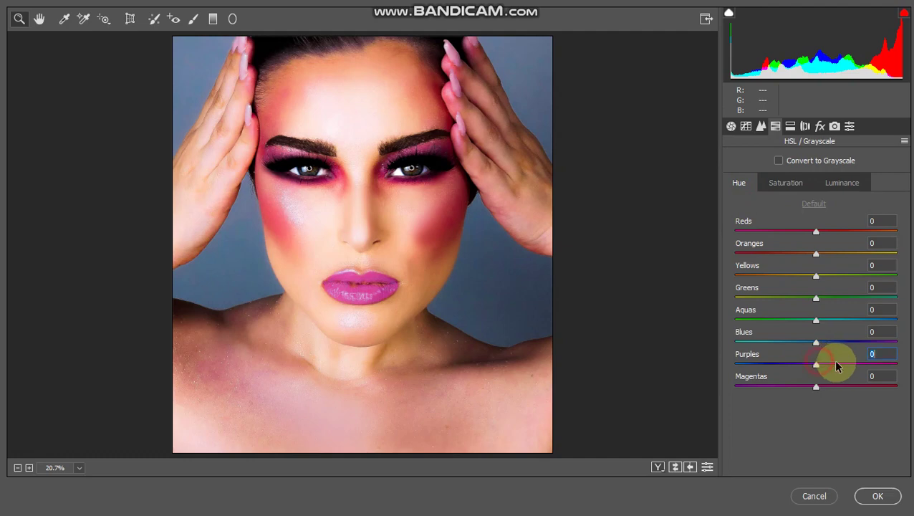
pyautogui.moveTo(836, 365); pyautogui.dragTo(674, 361)
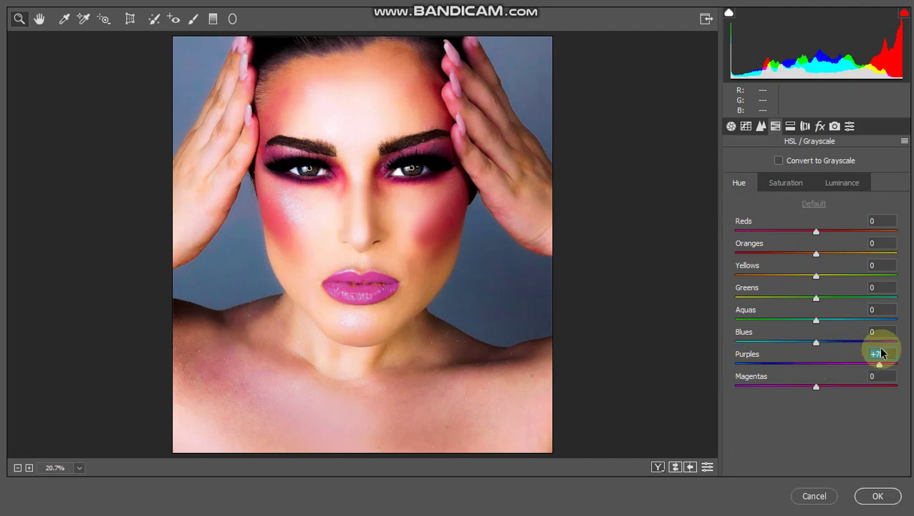
pyautogui.moveTo(881, 352)
pyautogui.mouseDown()
pyautogui.moveTo(735, 338)
pyautogui.moveTo(892, 327)
pyautogui.moveTo(645, 326)
pyautogui.mouseUp()
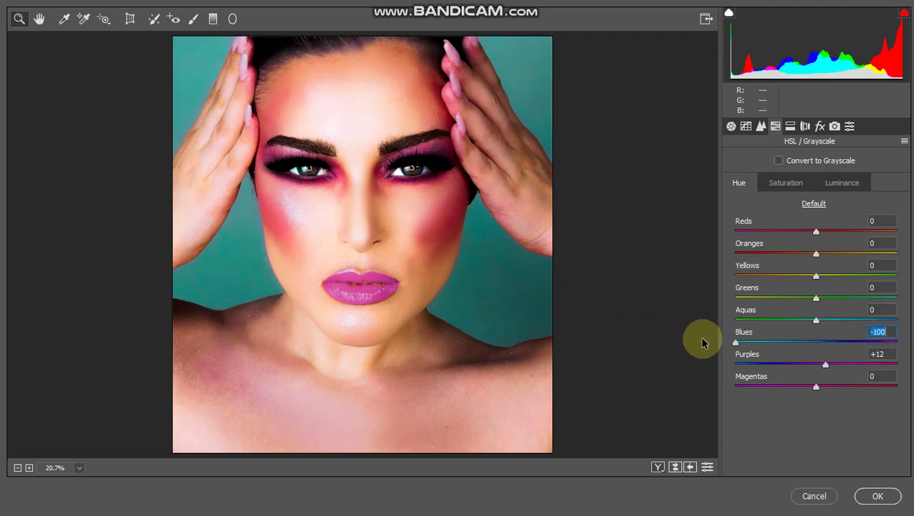
pyautogui.moveTo(735, 342); pyautogui.dragTo(770, 343)
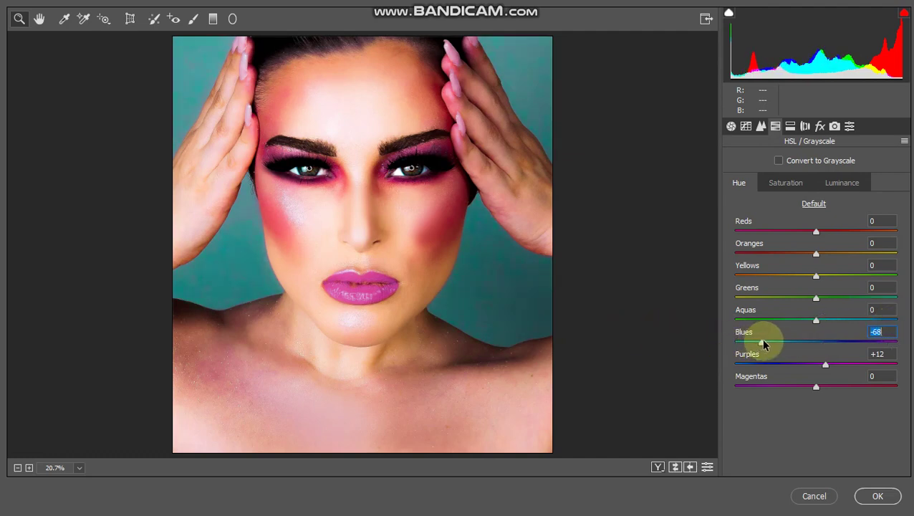
pyautogui.click(887, 500)
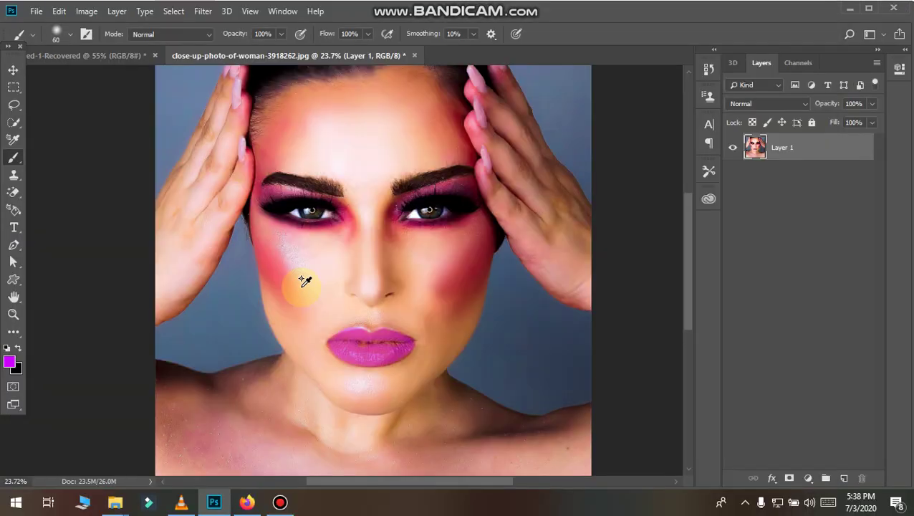
# Step: Add a Selective Color adjustment layer and choose its Magentas colour range
pyautogui.scroll(3, 305, 282)
pyautogui.scroll(-2, 305, 281)
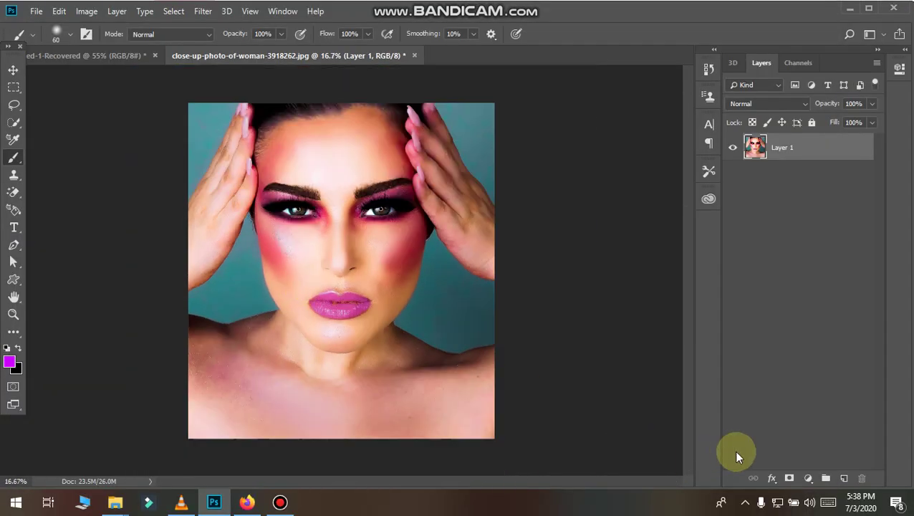
pyautogui.click(807, 478)
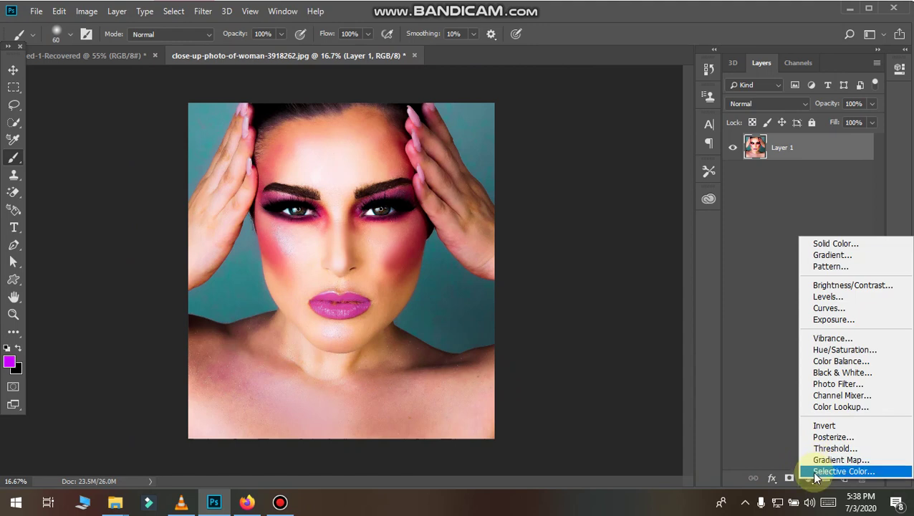
pyautogui.click(817, 471)
pyautogui.click(816, 123)
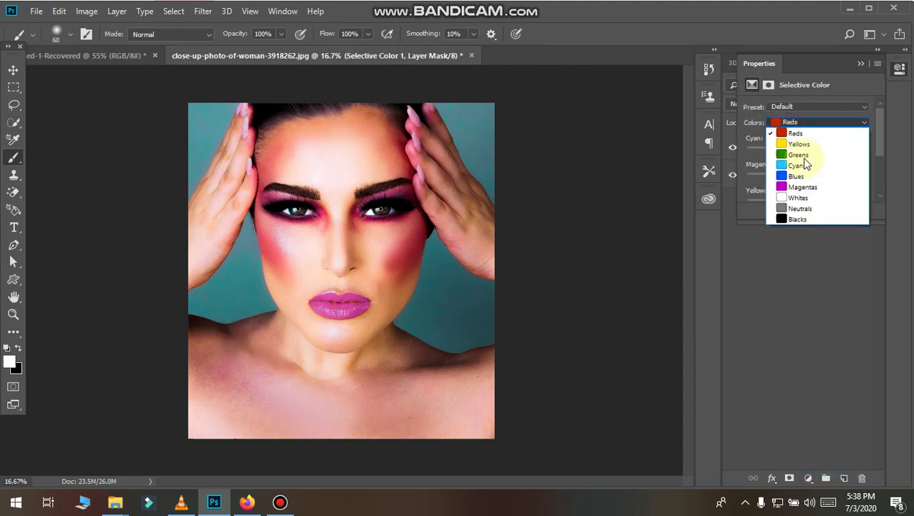
pyautogui.click(802, 187)
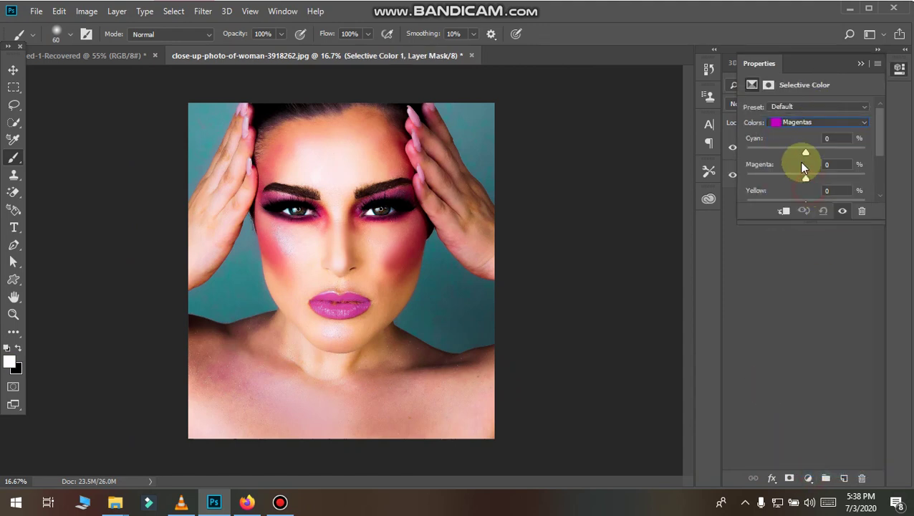
# Step: Set Selective Color Magentas to Cyan -100, Magenta +100 and Yellow +98
pyautogui.moveTo(804, 152); pyautogui.dragTo(740, 149)
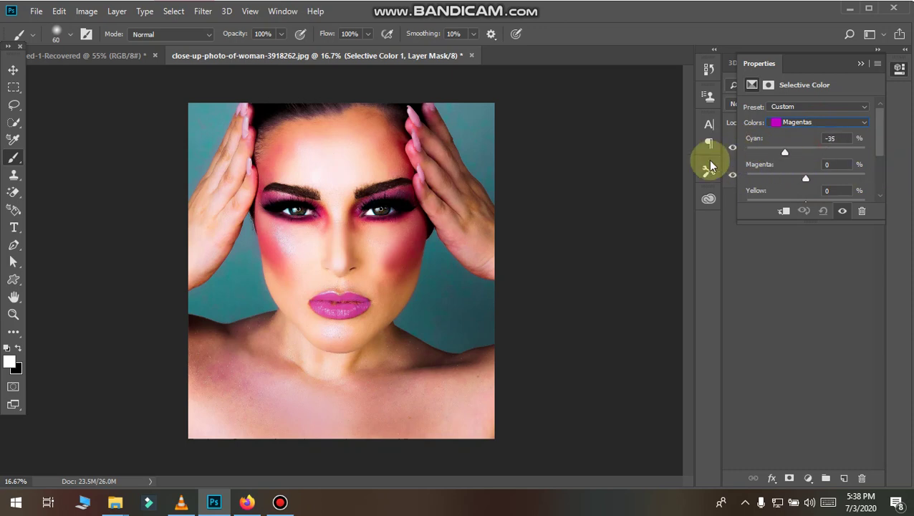
pyautogui.moveTo(864, 152); pyautogui.dragTo(753, 152)
pyautogui.moveTo(857, 152); pyautogui.dragTo(709, 153)
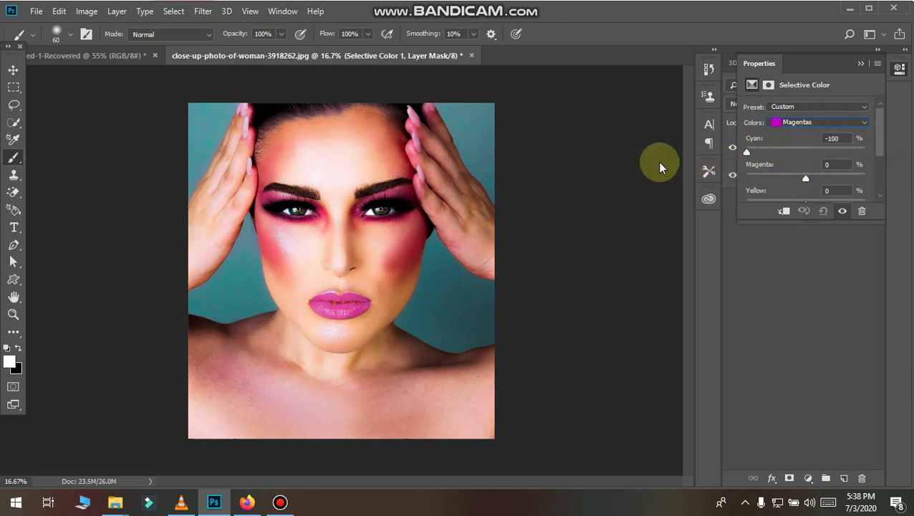
pyautogui.moveTo(805, 178); pyautogui.dragTo(843, 178)
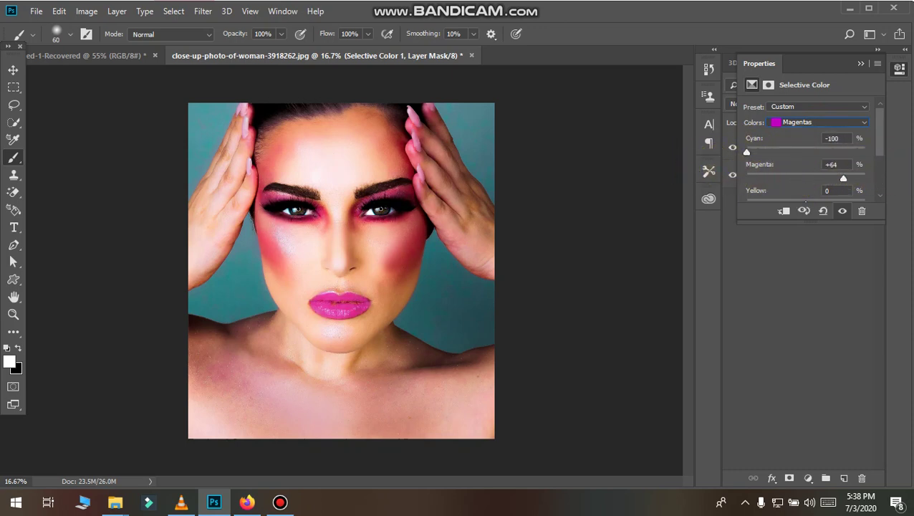
pyautogui.scroll(-1, 813, 190)
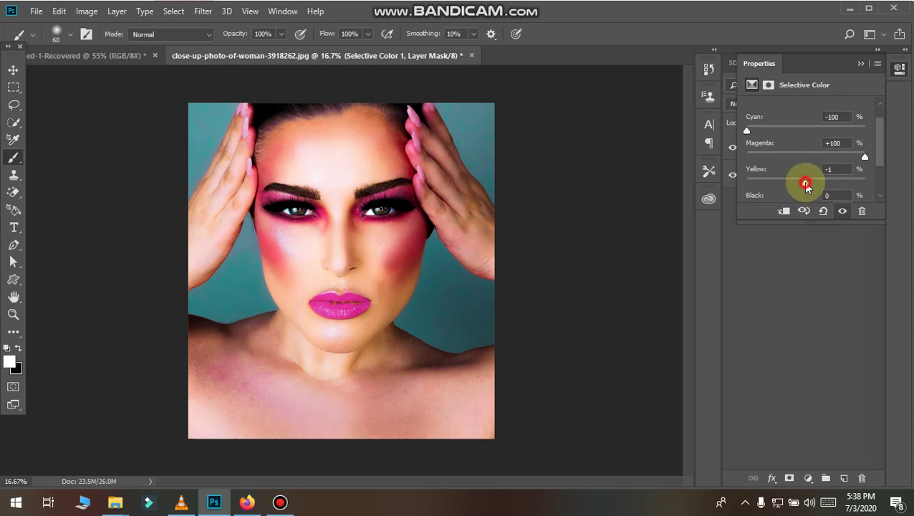
pyautogui.moveTo(806, 184); pyautogui.dragTo(901, 181)
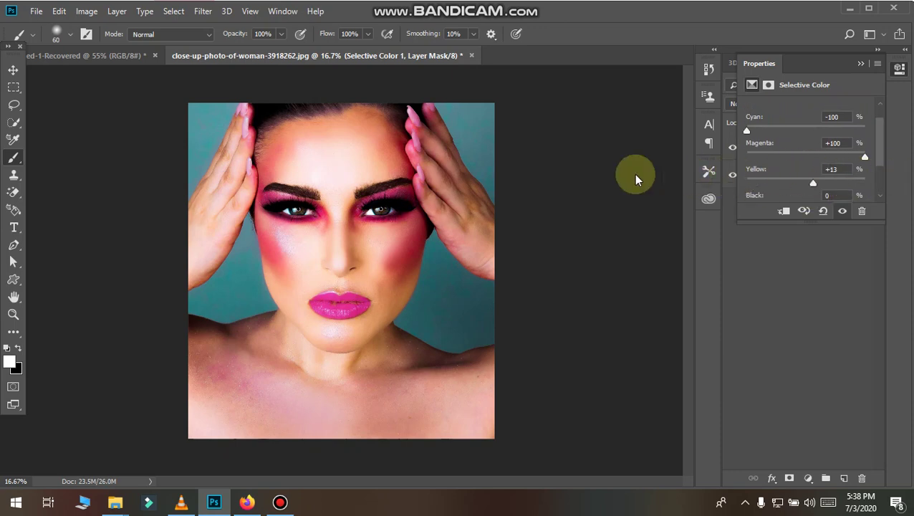
pyautogui.moveTo(754, 183); pyautogui.dragTo(859, 188)
pyautogui.moveTo(746, 182); pyautogui.dragTo(780, 172)
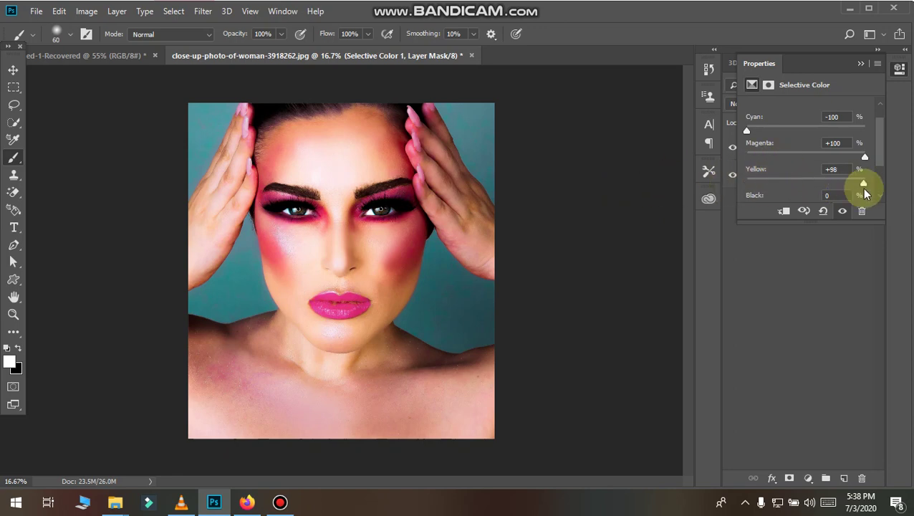
pyautogui.click(860, 63)
pyautogui.hotkey('ctrl', '-')
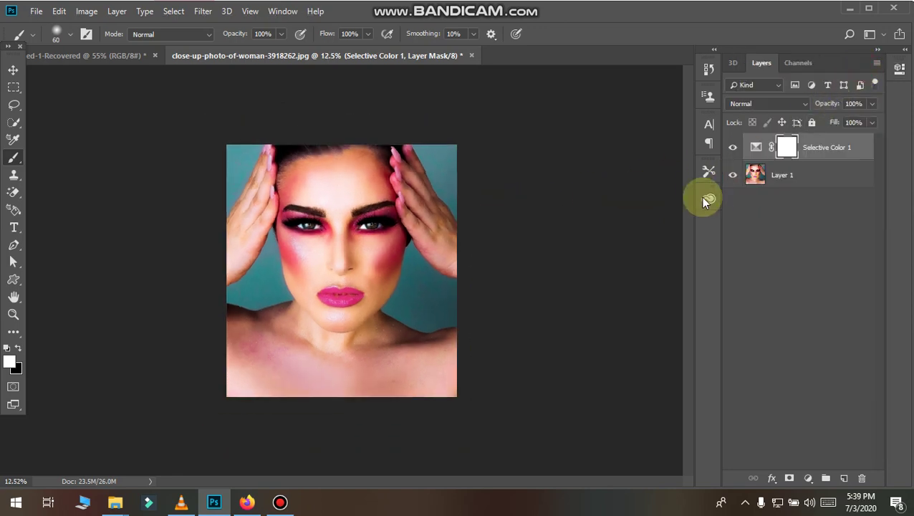
pyautogui.scroll(1, 333, 210)
pyautogui.scroll(1, 333, 209)
pyautogui.scroll(2, 335, 208)
pyautogui.scroll(1, 337, 204)
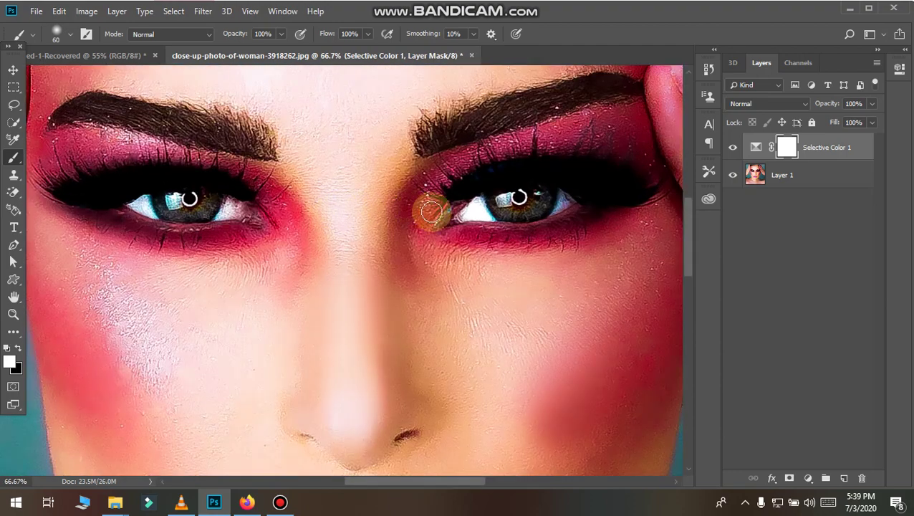
pyautogui.scroll(-1, 430, 211)
pyautogui.scroll(-2, 438, 214)
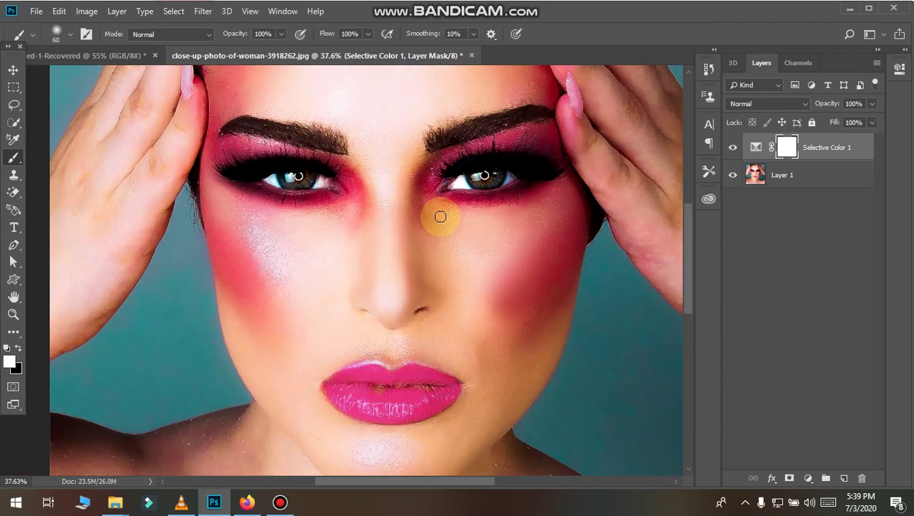
pyautogui.scroll(-5, 444, 205)
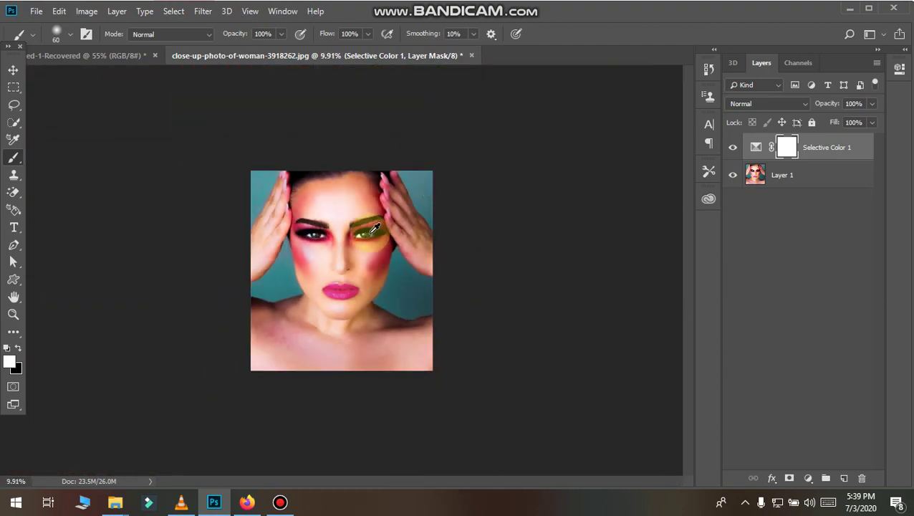
pyautogui.scroll(2, 368, 326)
pyautogui.scroll(1, 367, 306)
pyautogui.scroll(1, 368, 306)
pyautogui.scroll(-1, 395, 263)
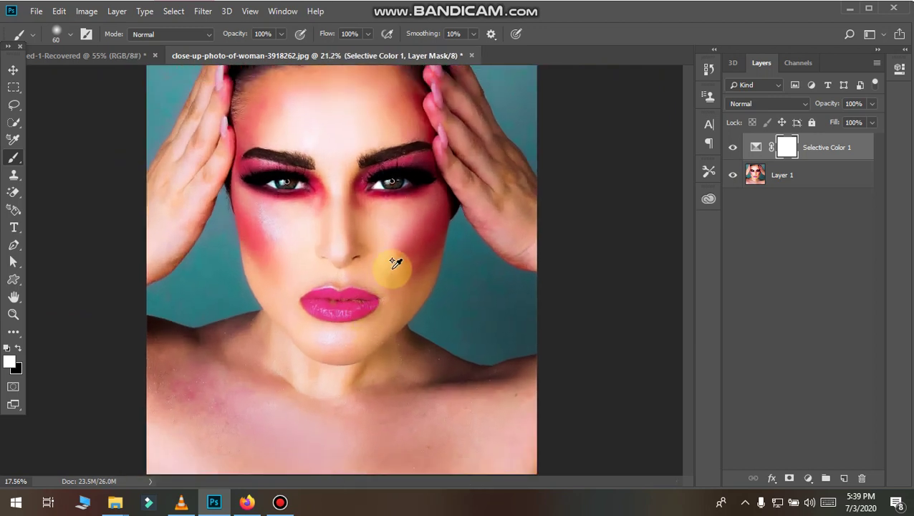
pyautogui.scroll(-1, 395, 264)
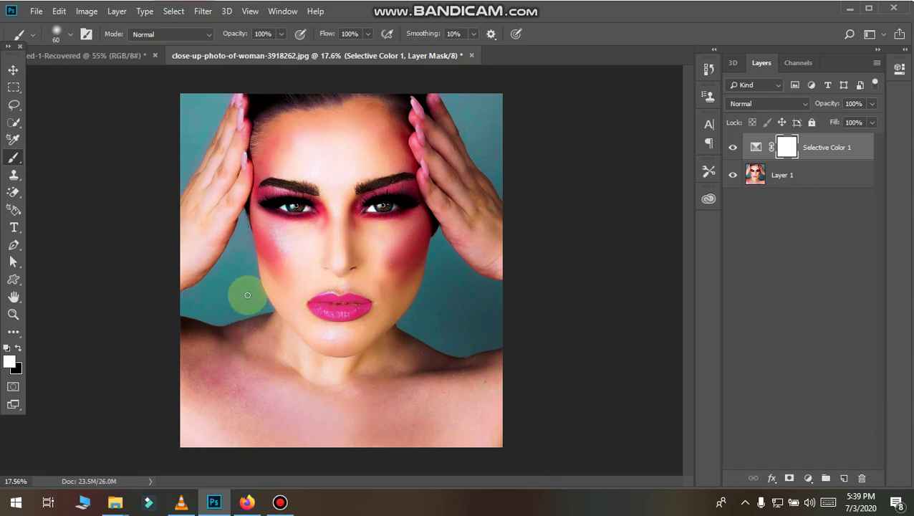
pyautogui.click(277, 240)
pyautogui.moveTo(277, 220); pyautogui.dragTo(309, 206)
pyautogui.click(280, 501)
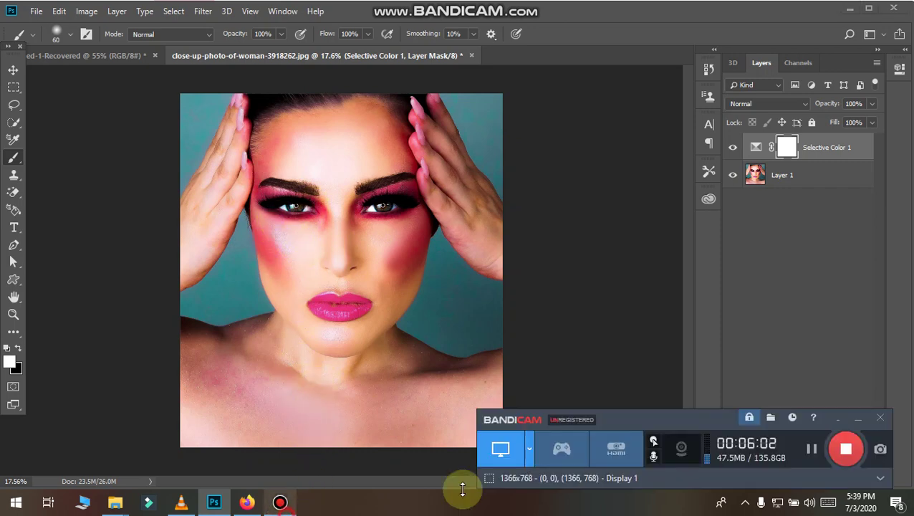